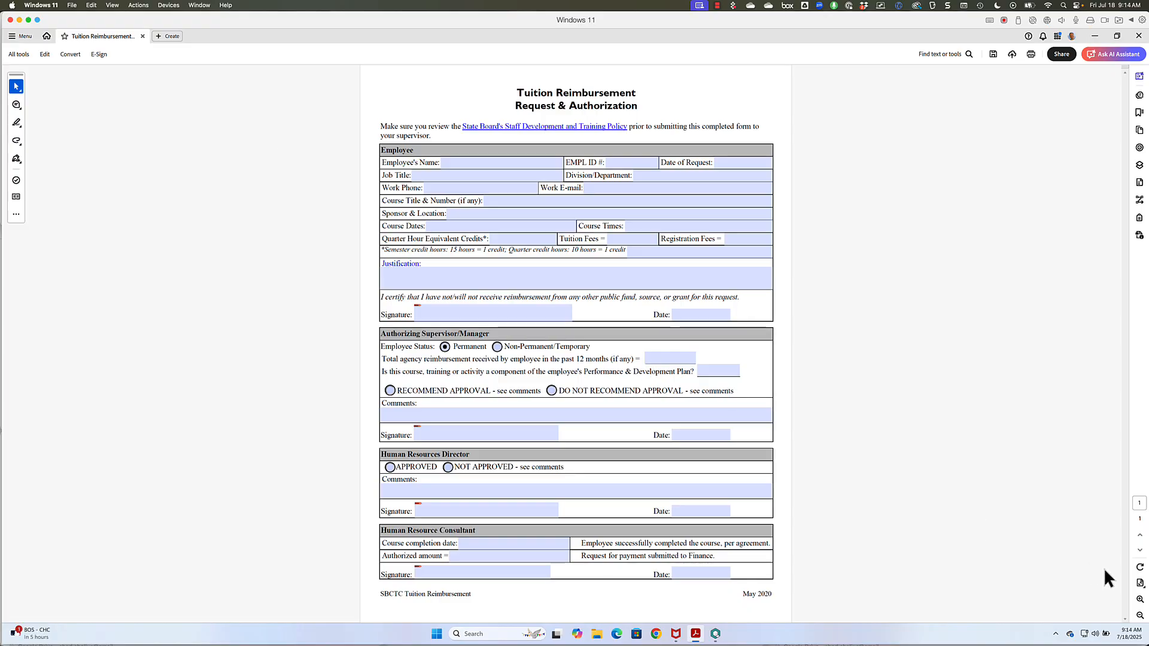
Start preparing the form and place a new button above the right end of the Employee table
click(1141, 599)
click(1140, 600)
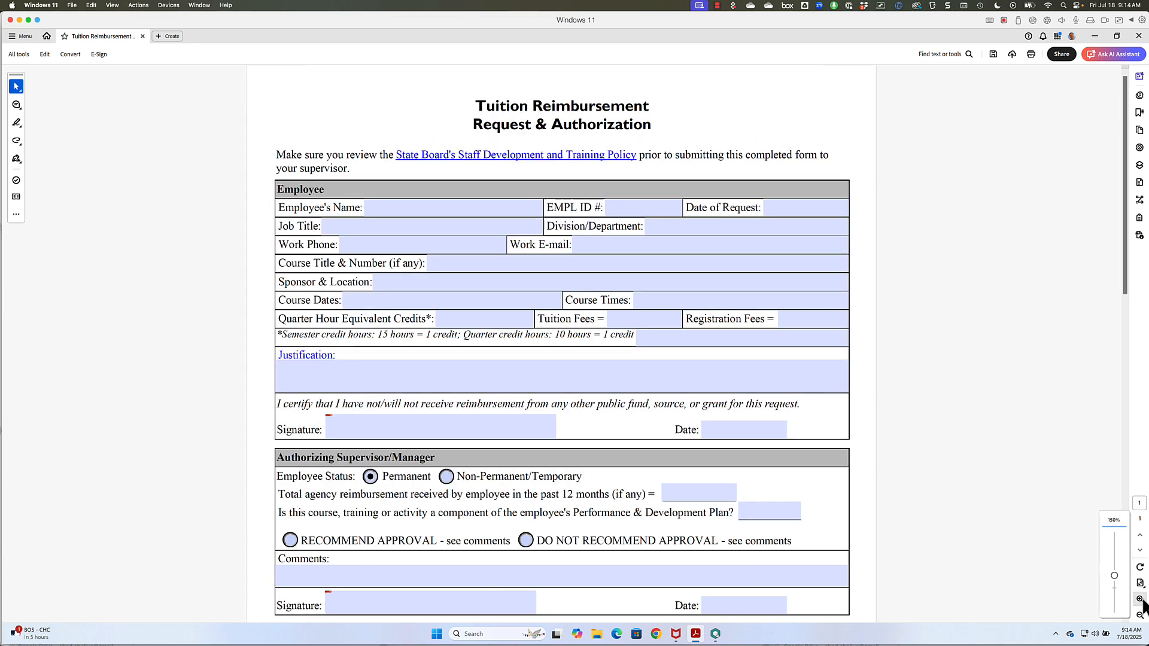
click(1140, 599)
click(1141, 599)
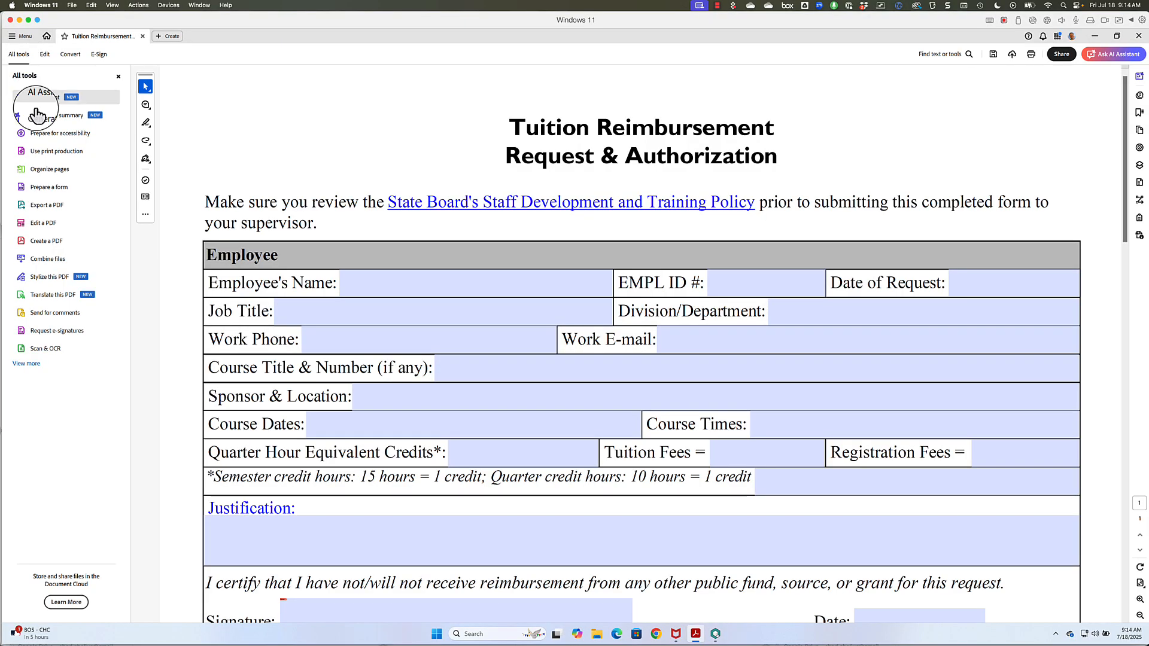
click(42, 189)
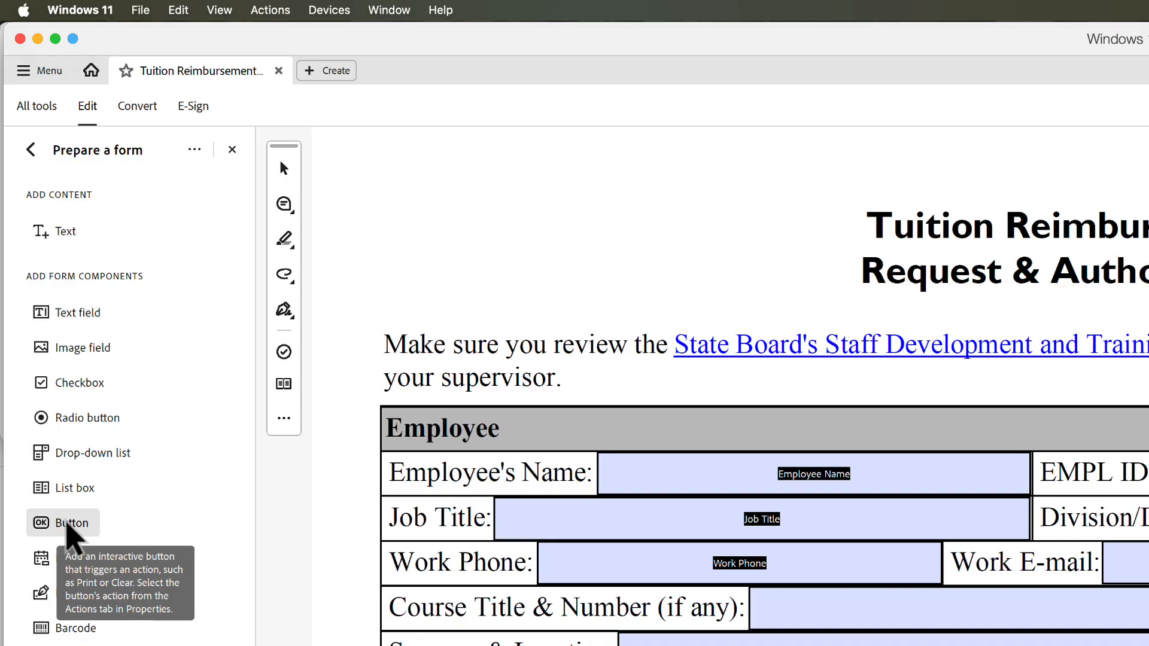
click(62, 530)
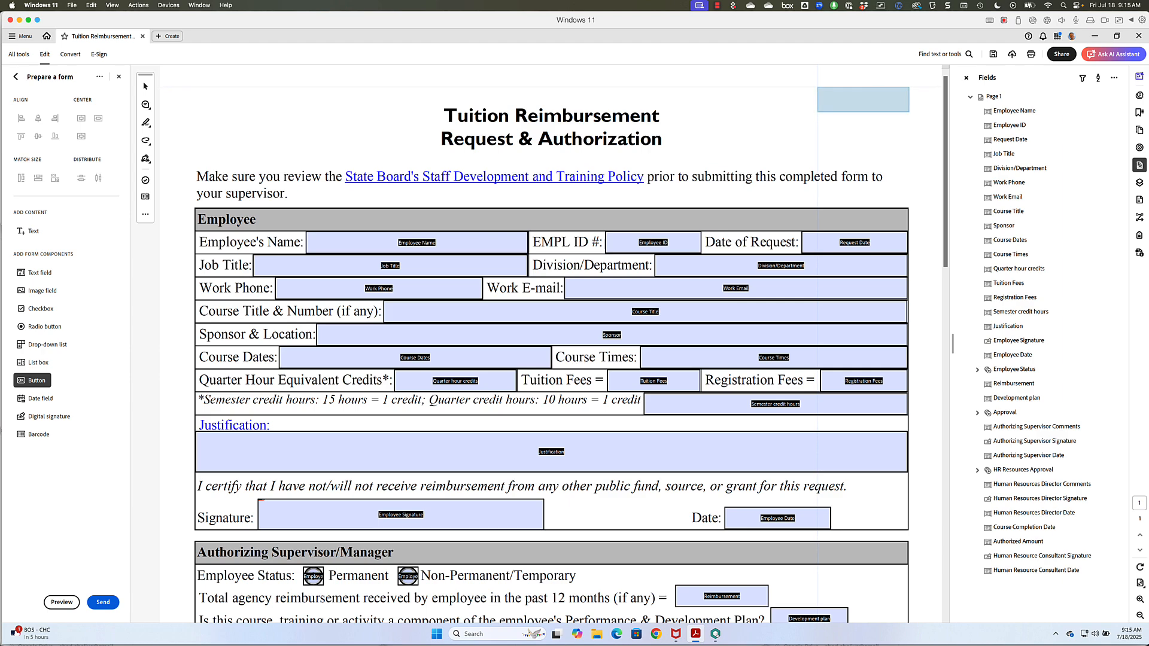
click(819, 88)
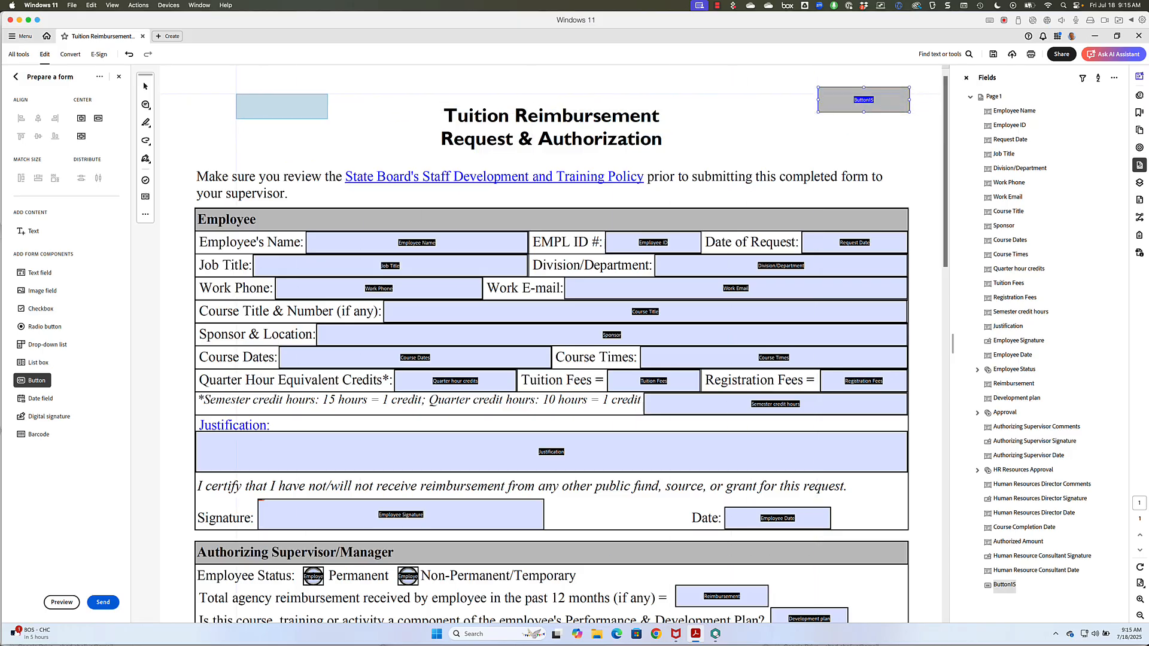
click(144, 85)
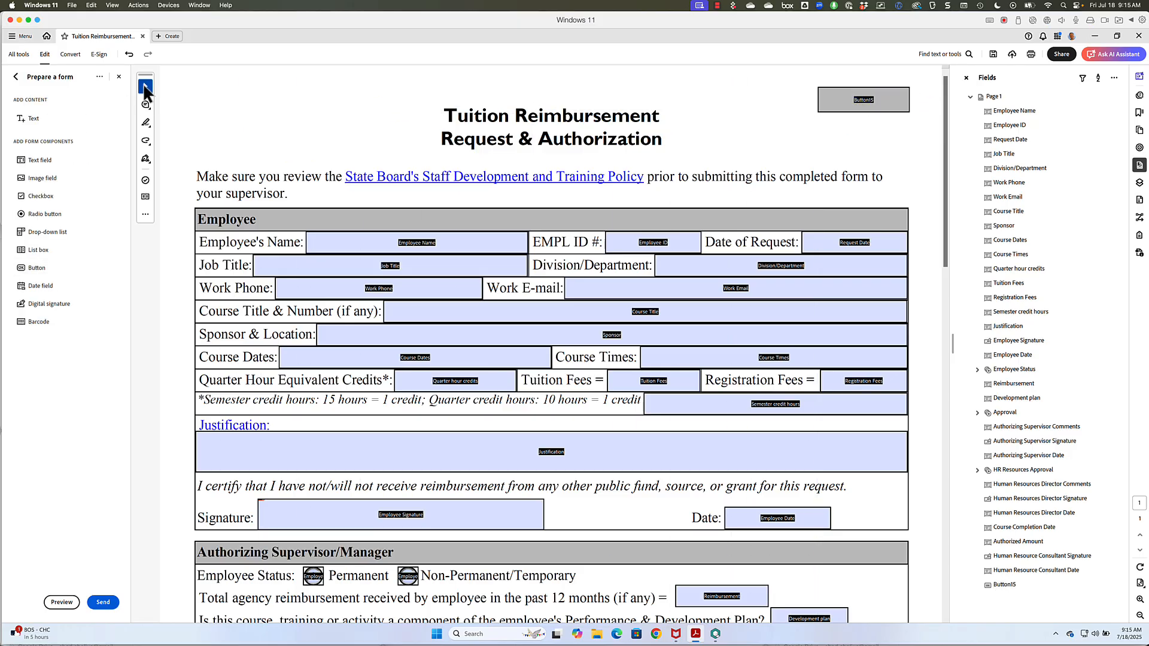
Name the new button Print and give it the tooltip "Press to print the form"
click(850, 107)
double_click(849, 105)
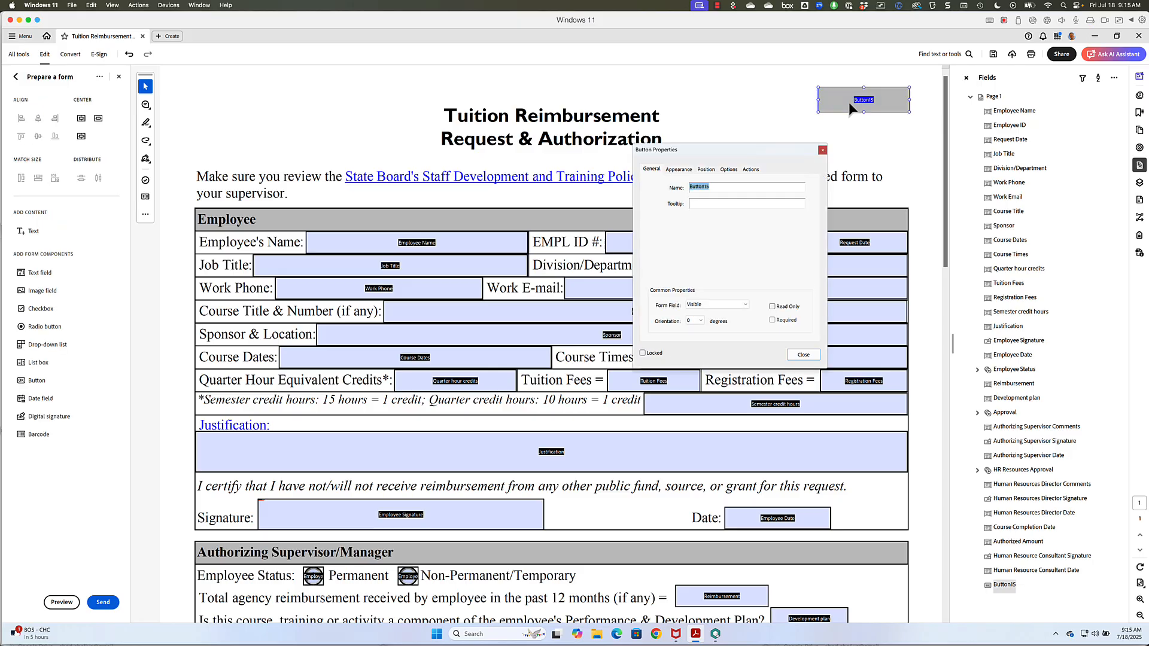
drag(781, 152, 378, 336)
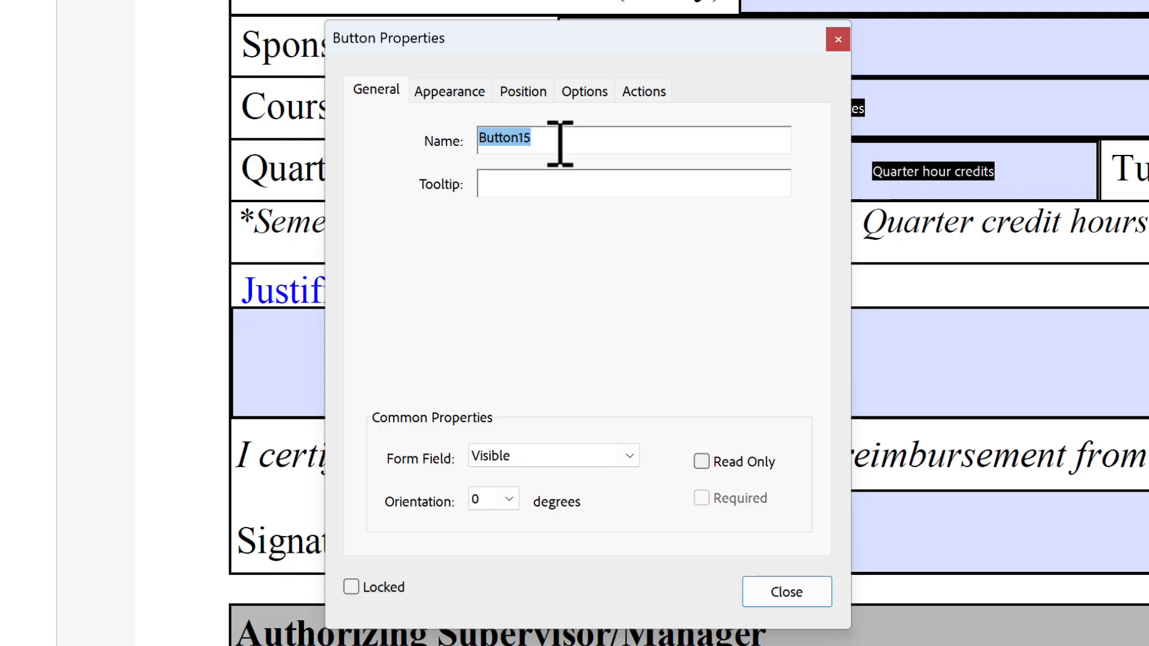
text(Print)
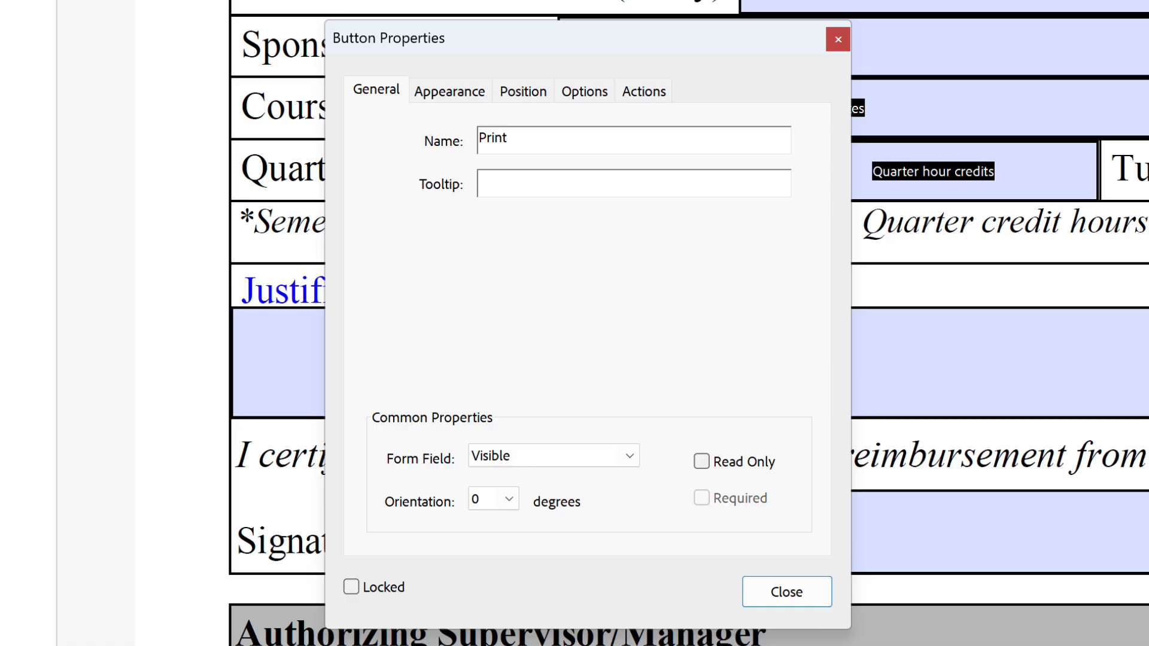
text(Press to print the form)
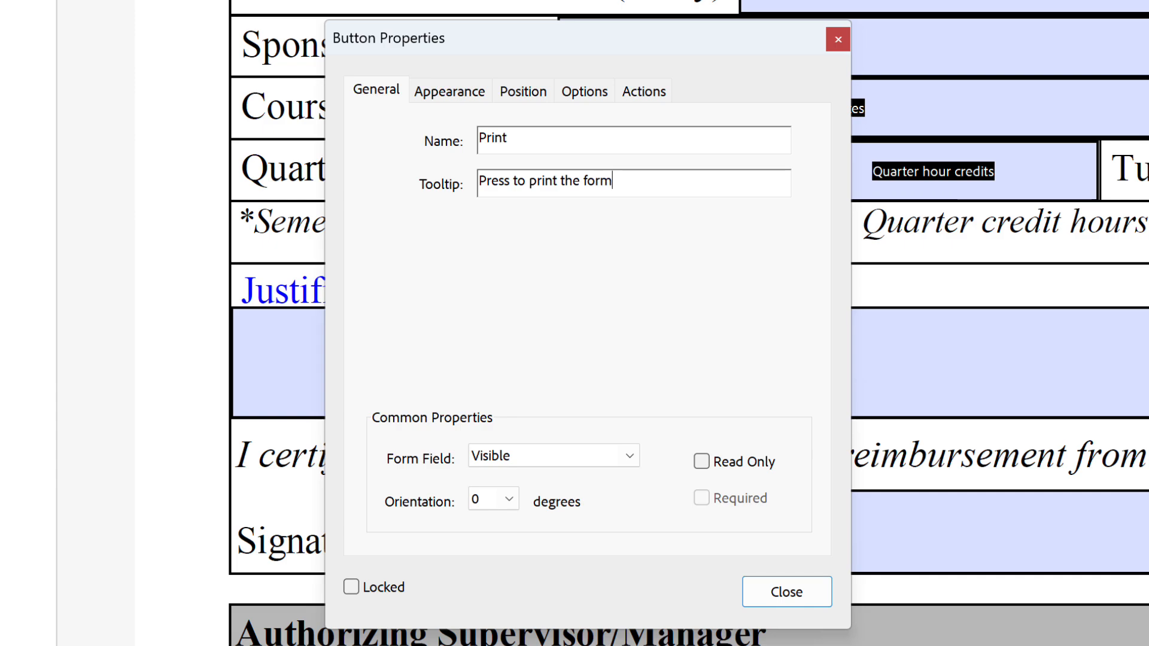
key(Tab)
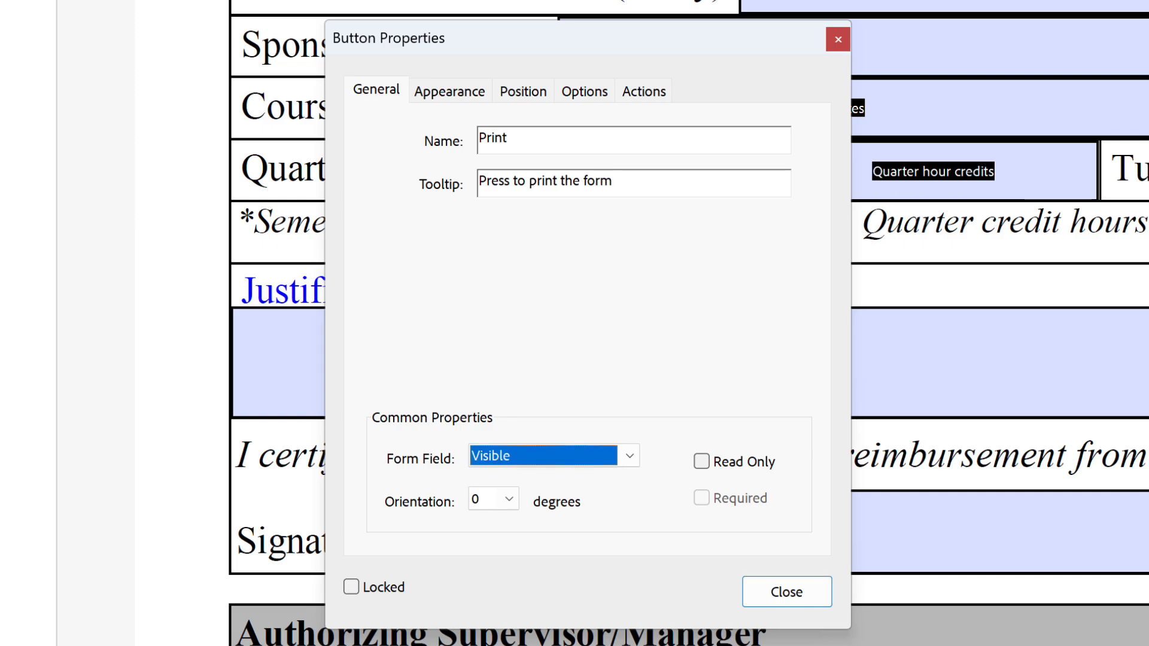
Give the Print button a black border and a darker gray fill
click(448, 91)
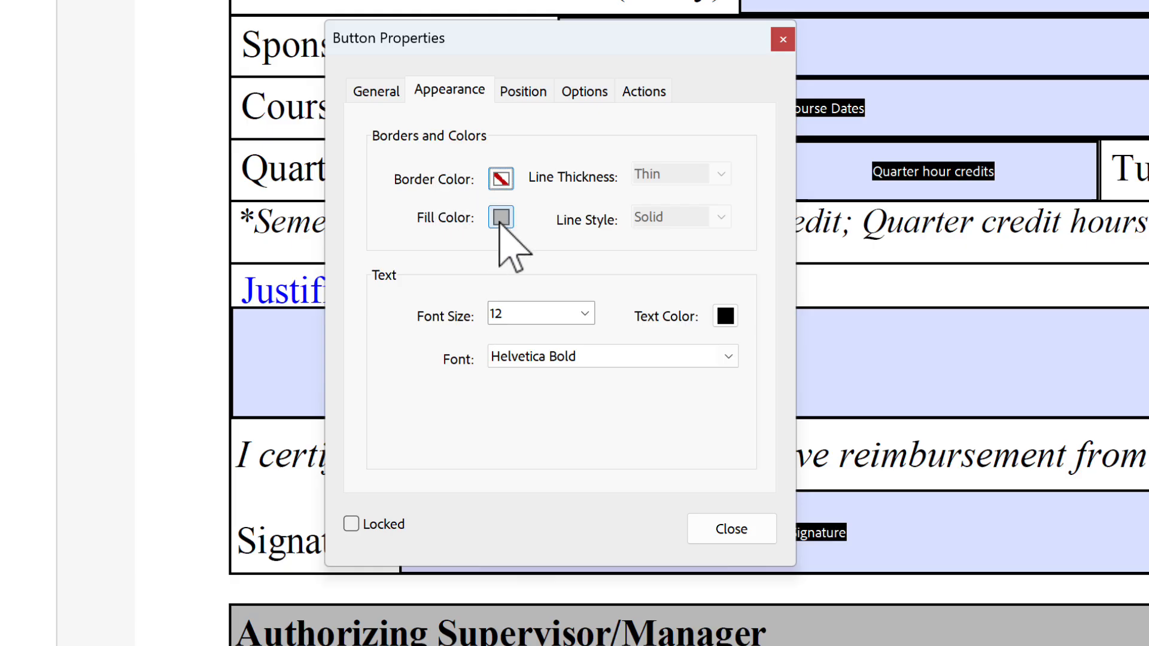
click(500, 179)
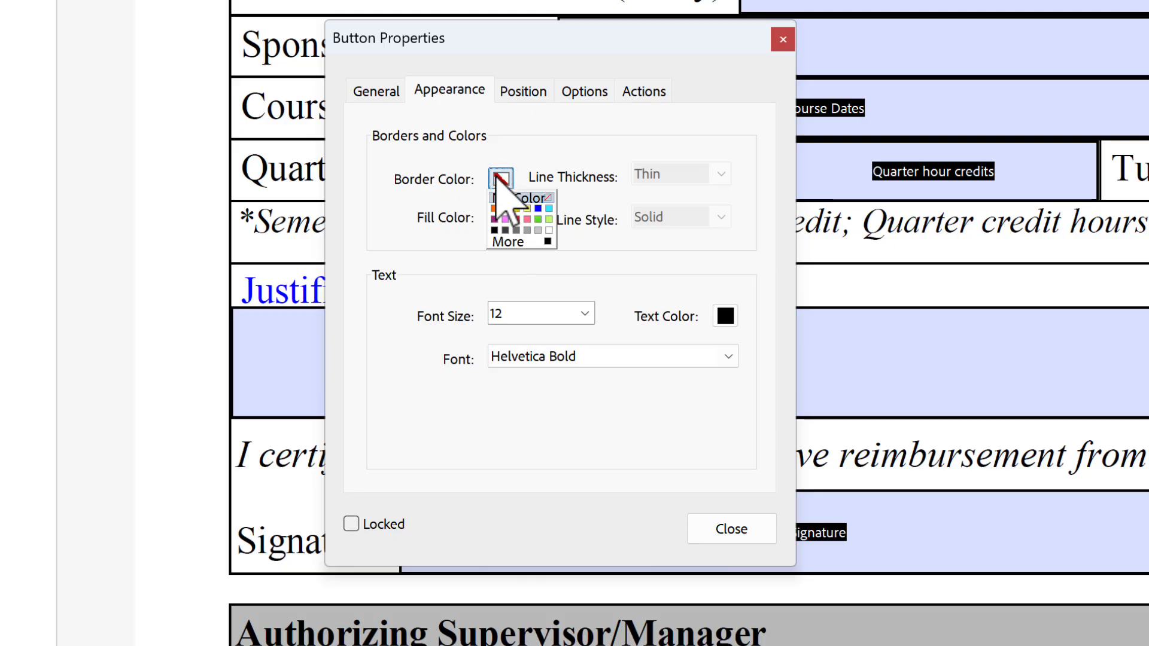
click(495, 231)
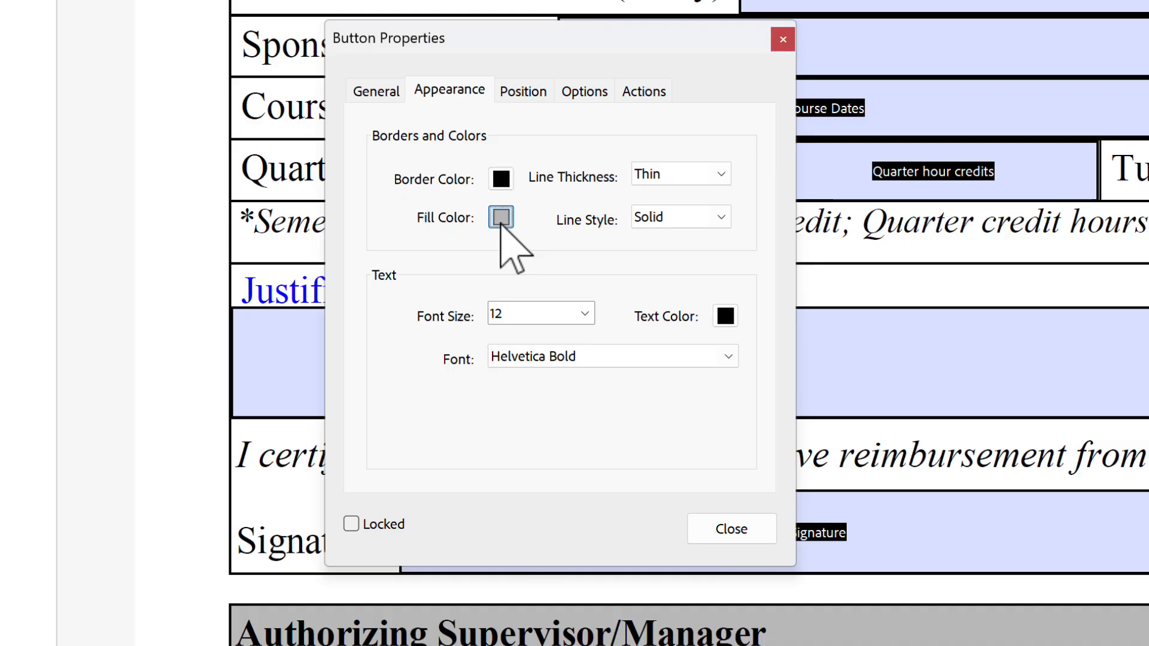
click(501, 217)
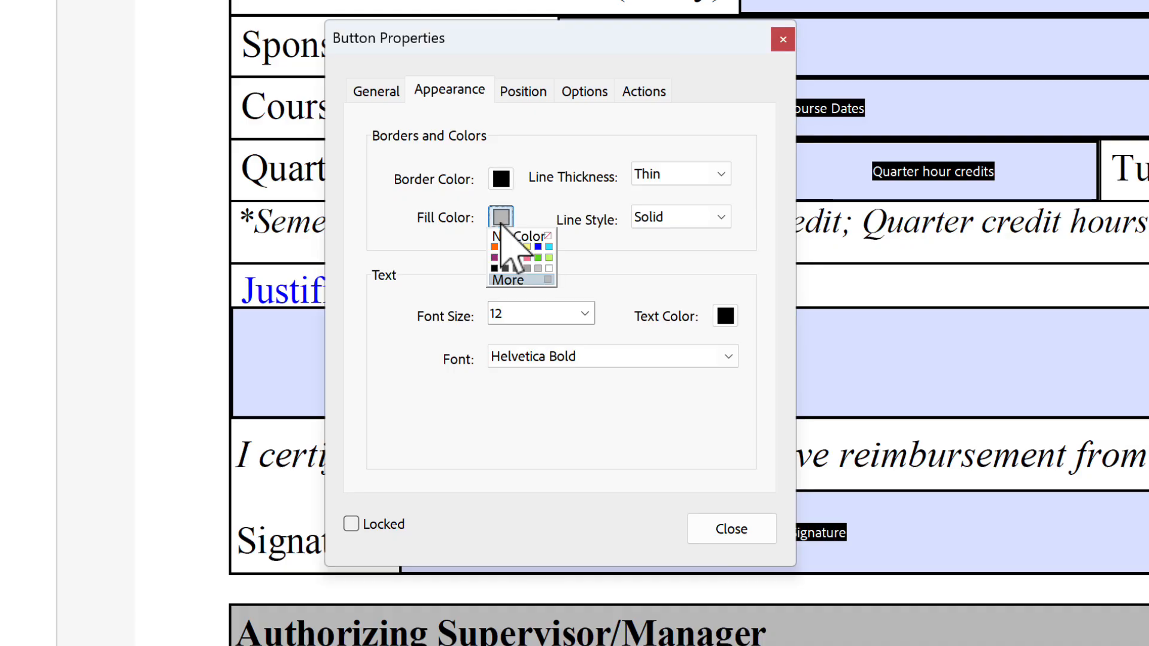
click(525, 276)
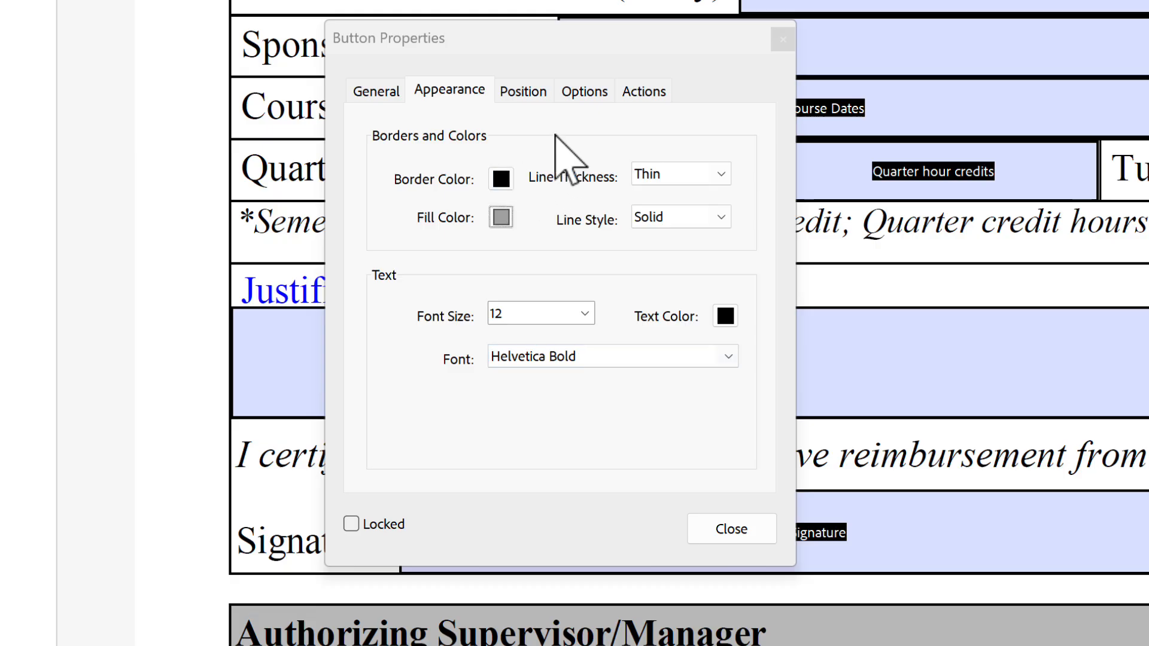
Label the button Print and set its font size to 10
click(586, 95)
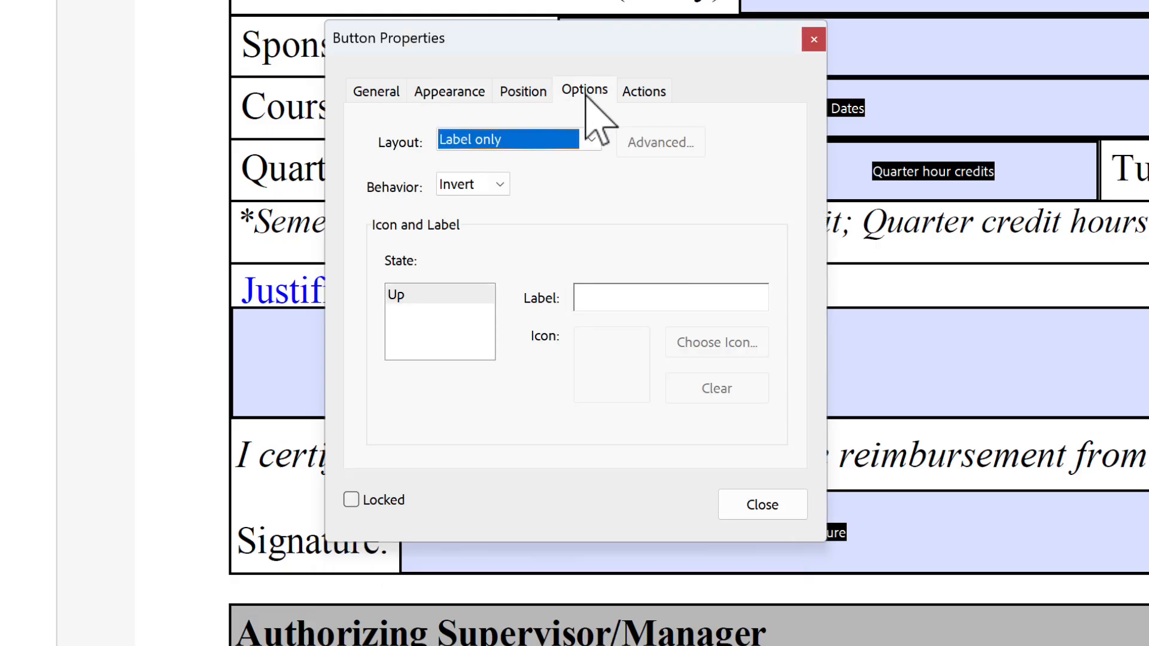
click(607, 304)
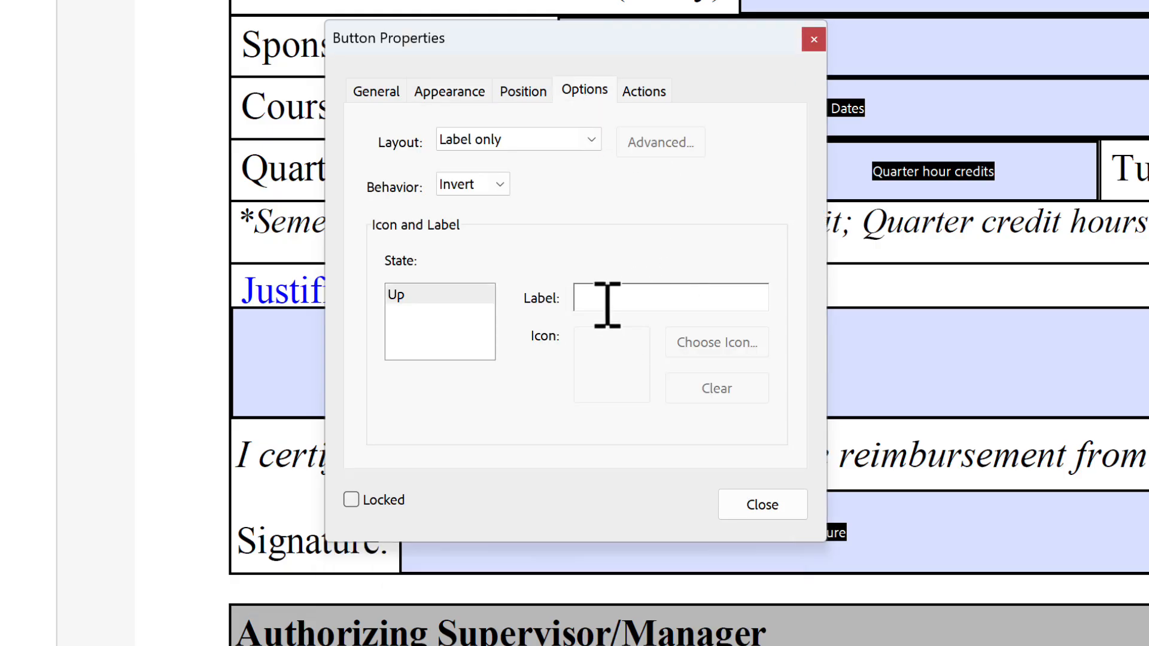
text(Print)
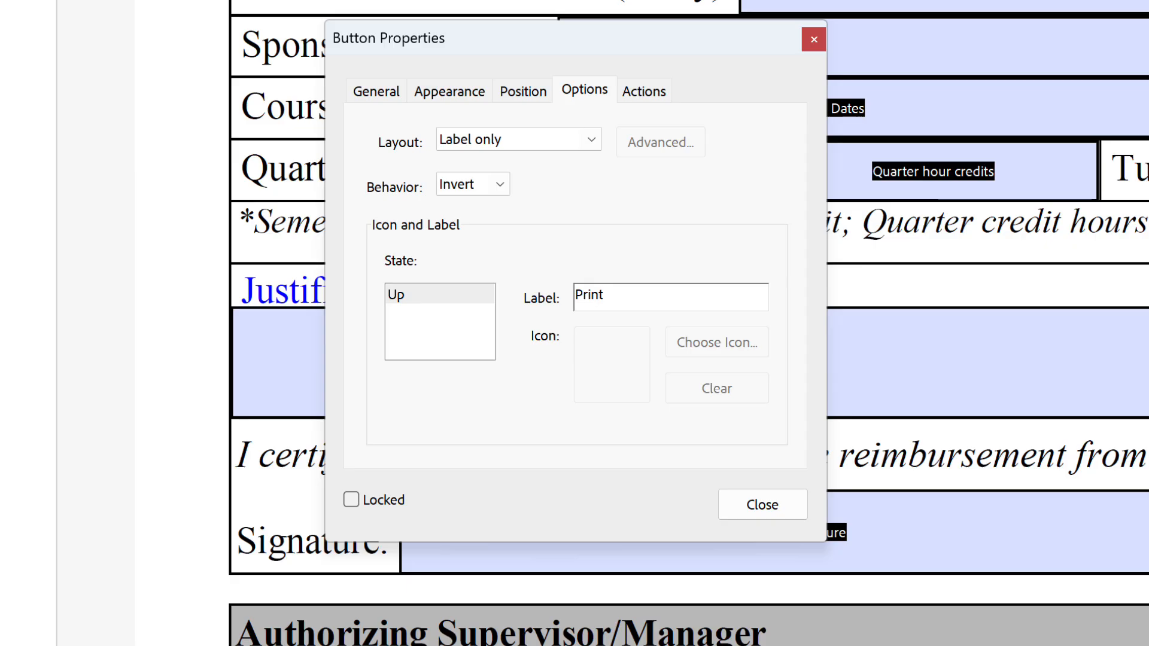
key(Tab)
click(461, 93)
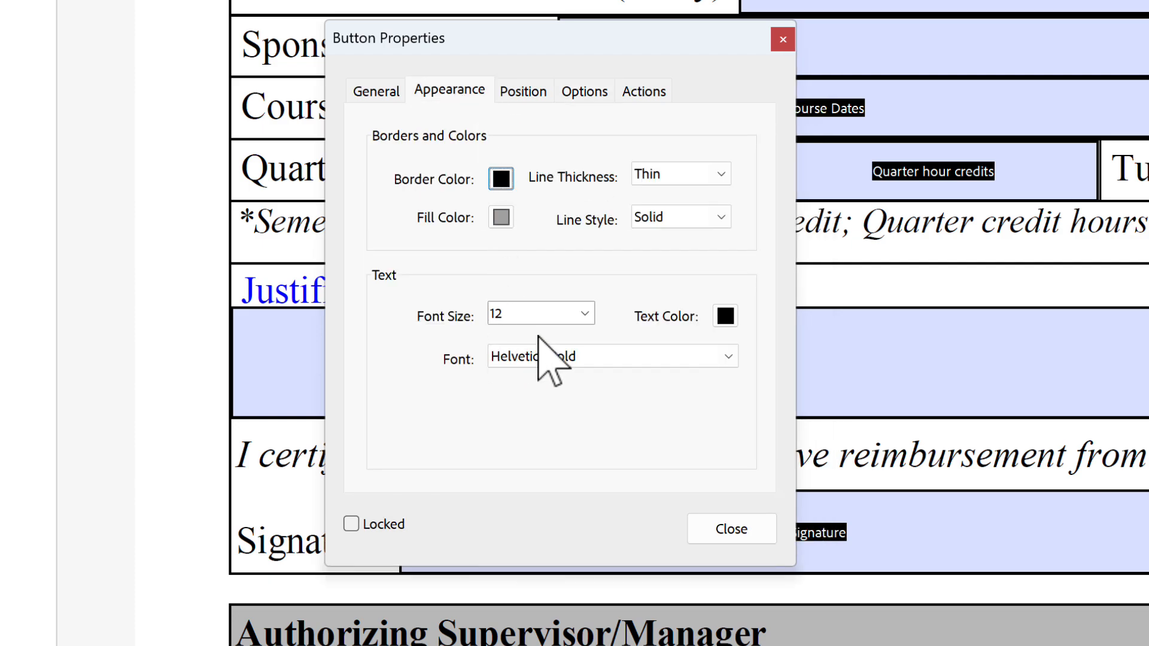
click(585, 313)
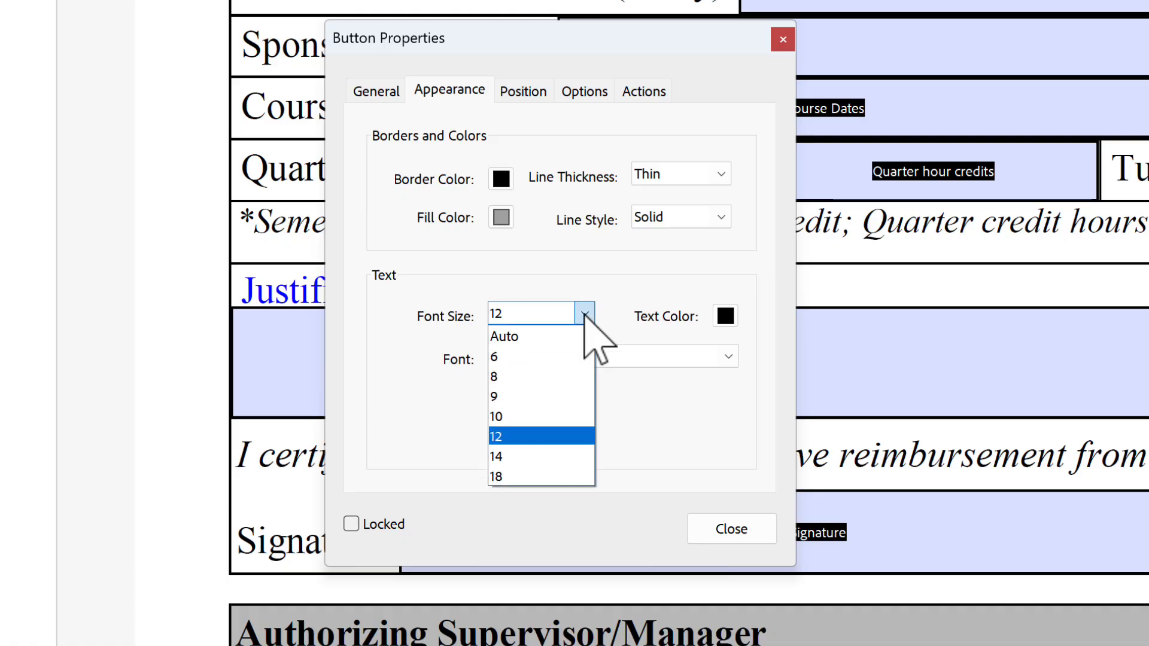
click(538, 410)
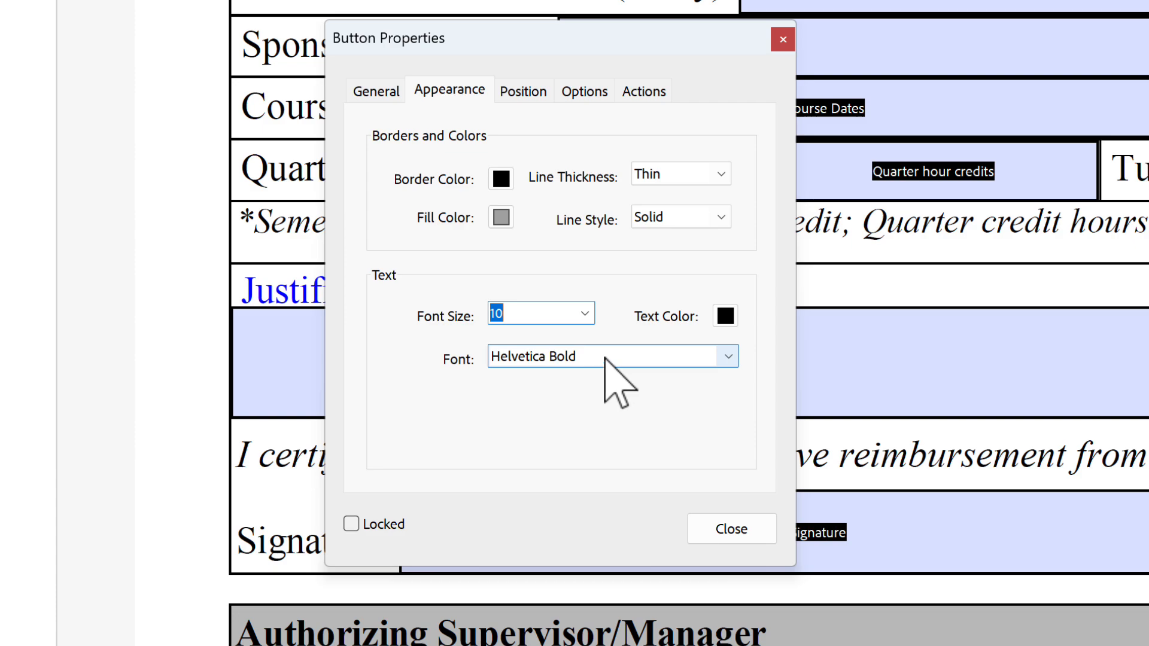
Choose Execute a menu item as the Print button's action for the Mouse Up trigger
click(645, 91)
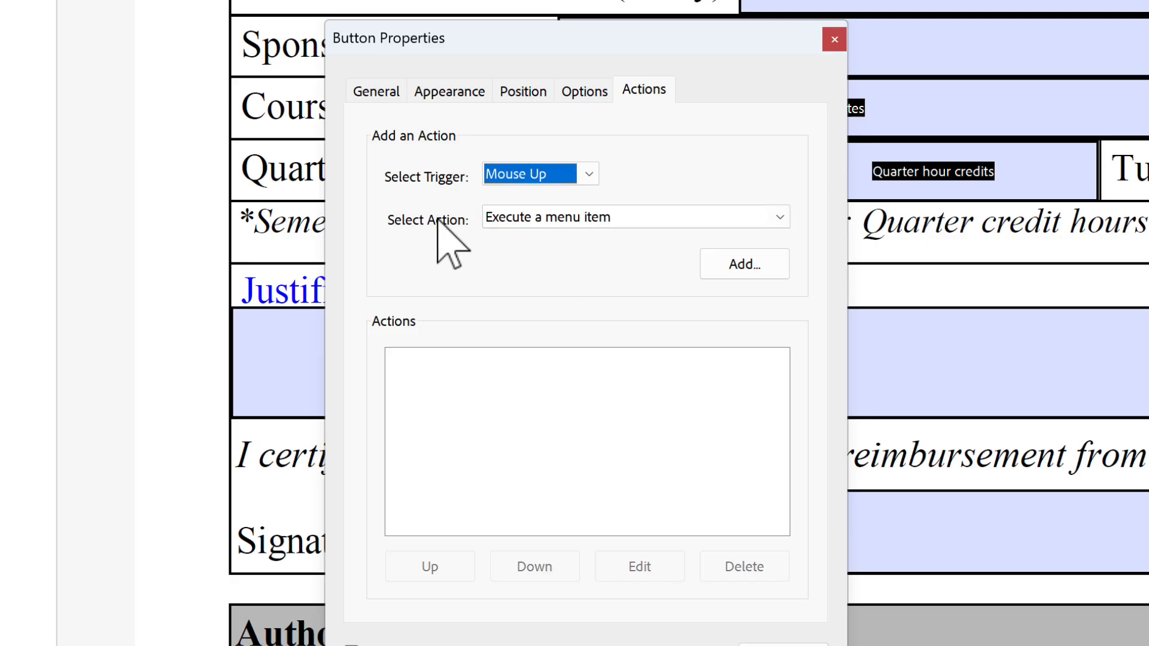
click(780, 217)
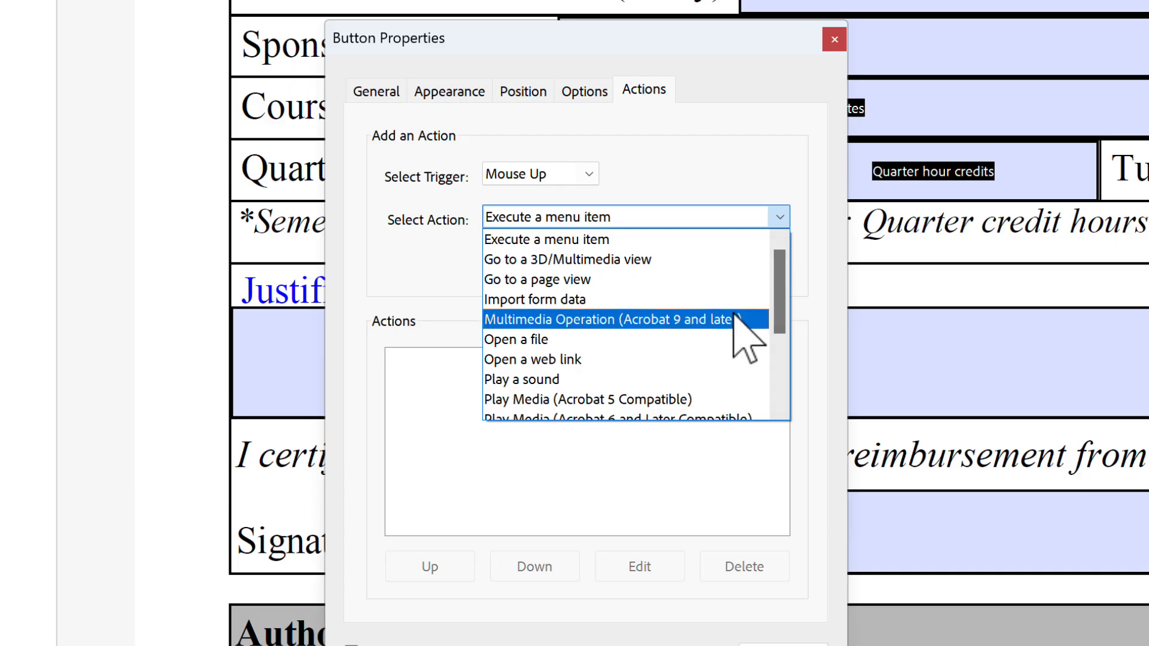
scroll(742, 332, down, 2)
scroll(734, 314, down, 2)
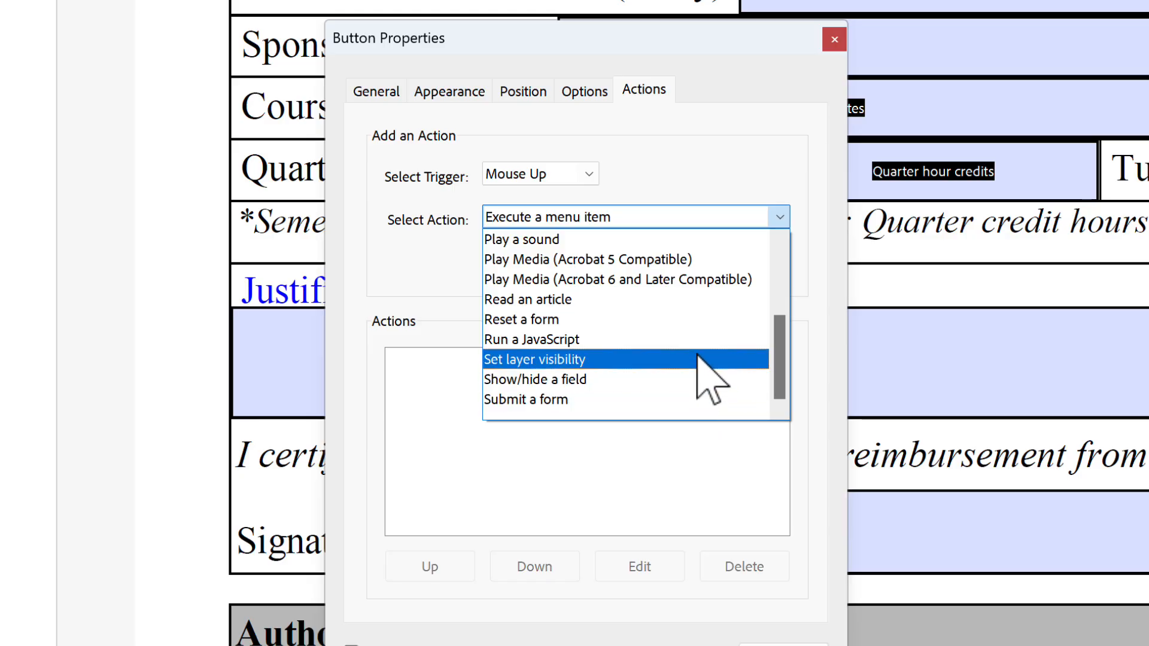
scroll(699, 359, up, 1)
scroll(699, 365, down, 1)
scroll(699, 372, up, 3)
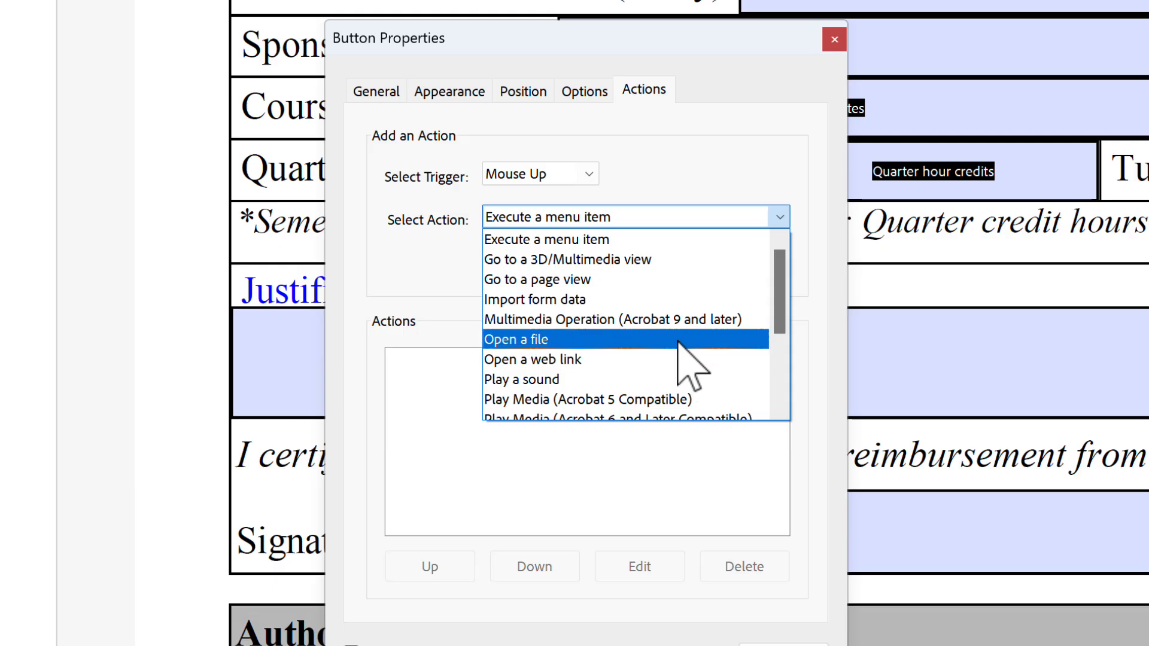
click(531, 241)
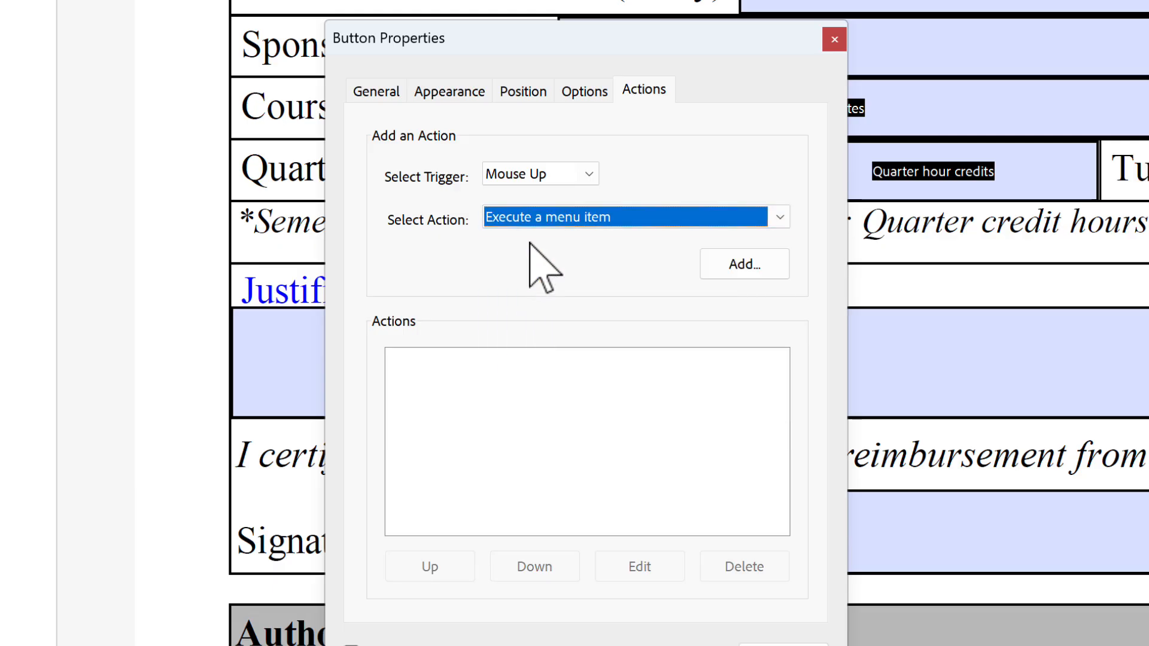
Add the menu item Acrobat Menu>Print... to the button's action and close its properties
click(741, 264)
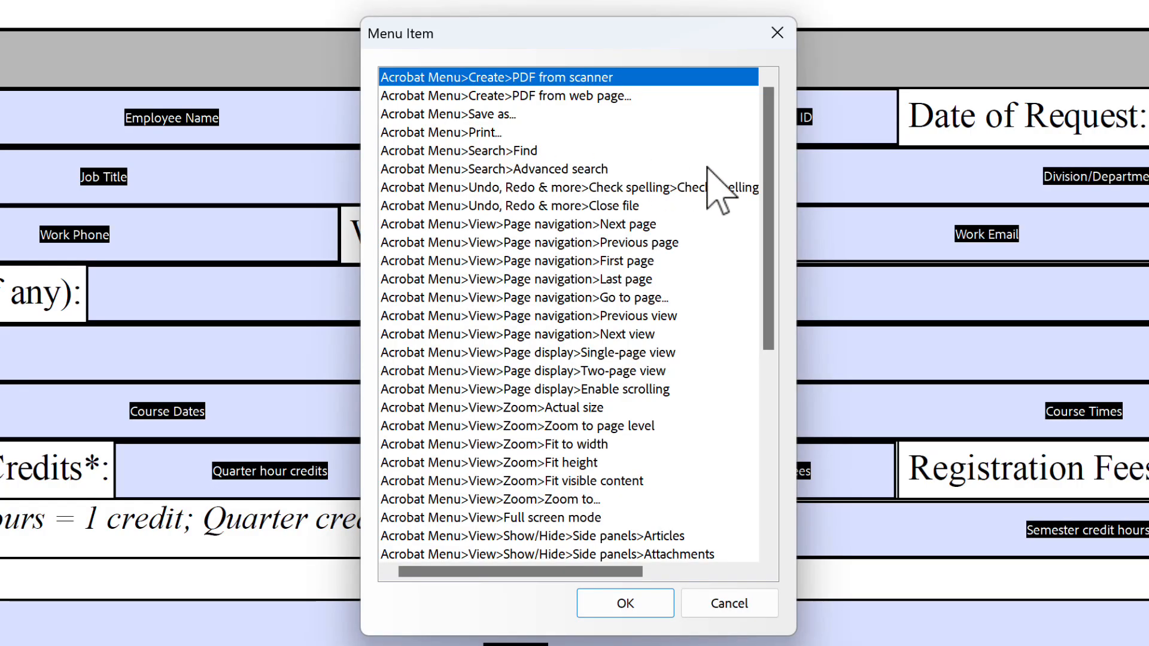
scroll(771, 211, down, 1)
drag(772, 211, 757, 411)
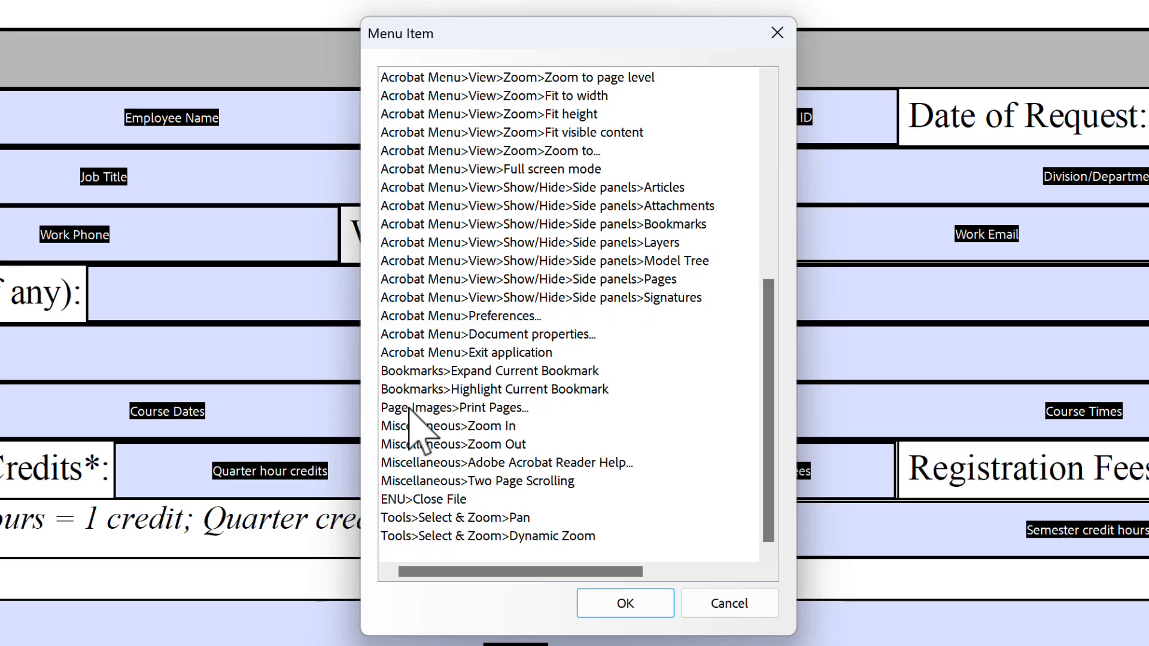
click(464, 409)
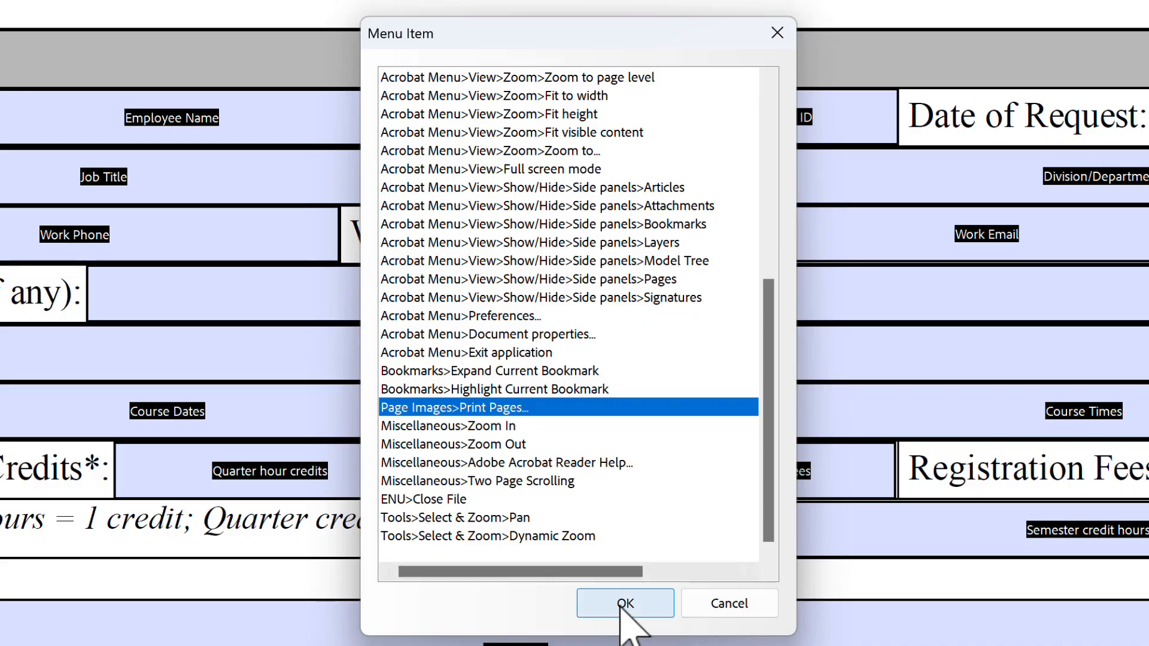
click(623, 609)
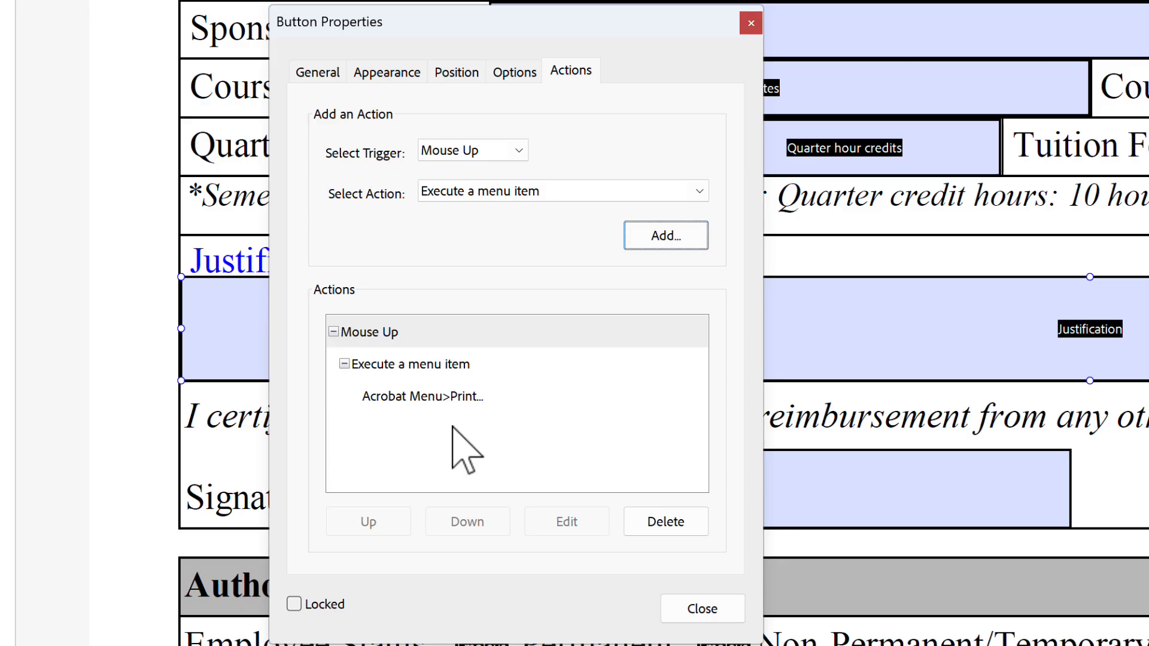
click(699, 610)
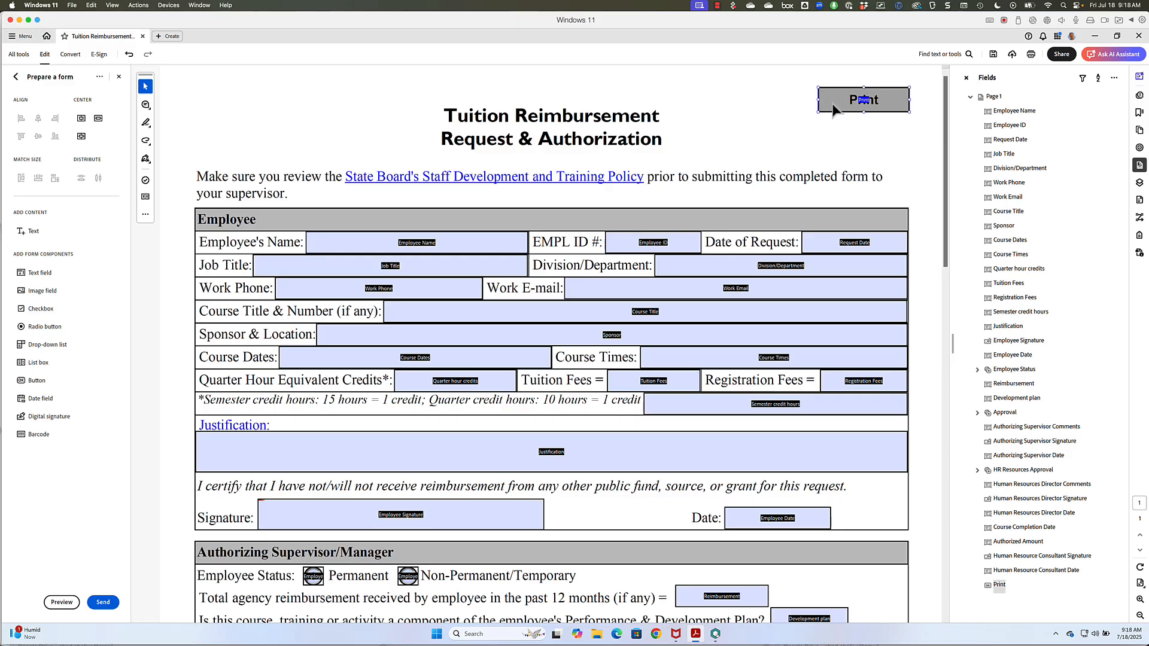
Duplicate the Print button directly below the original and change the copy's label to Reset
drag(832, 105, 833, 136)
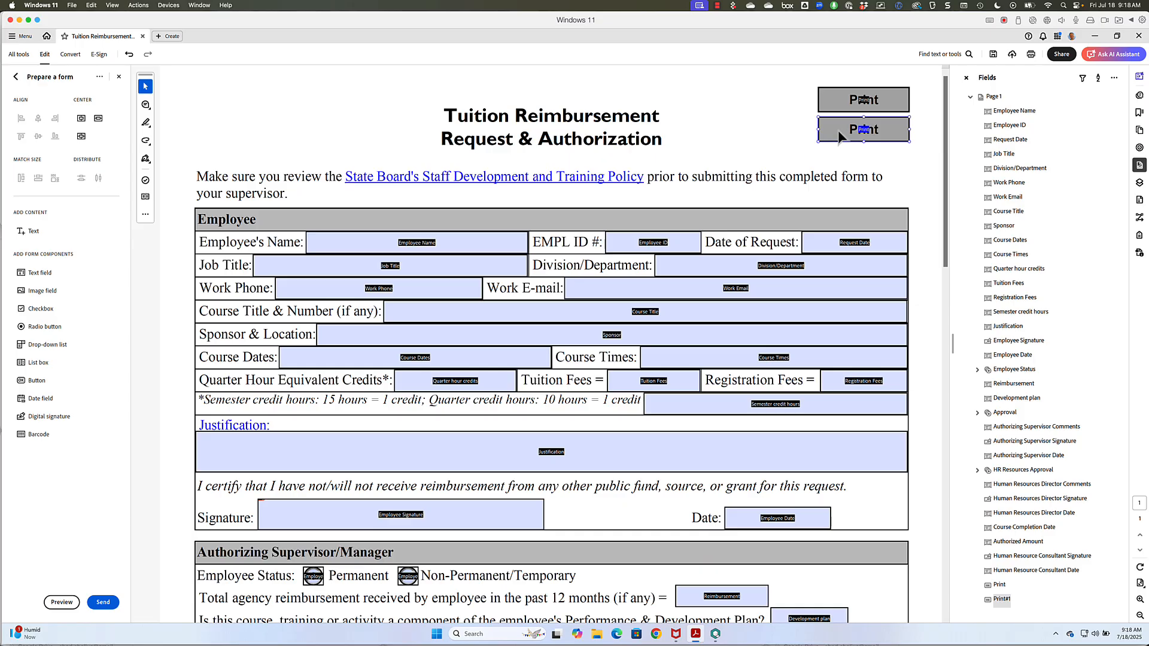
double_click(841, 137)
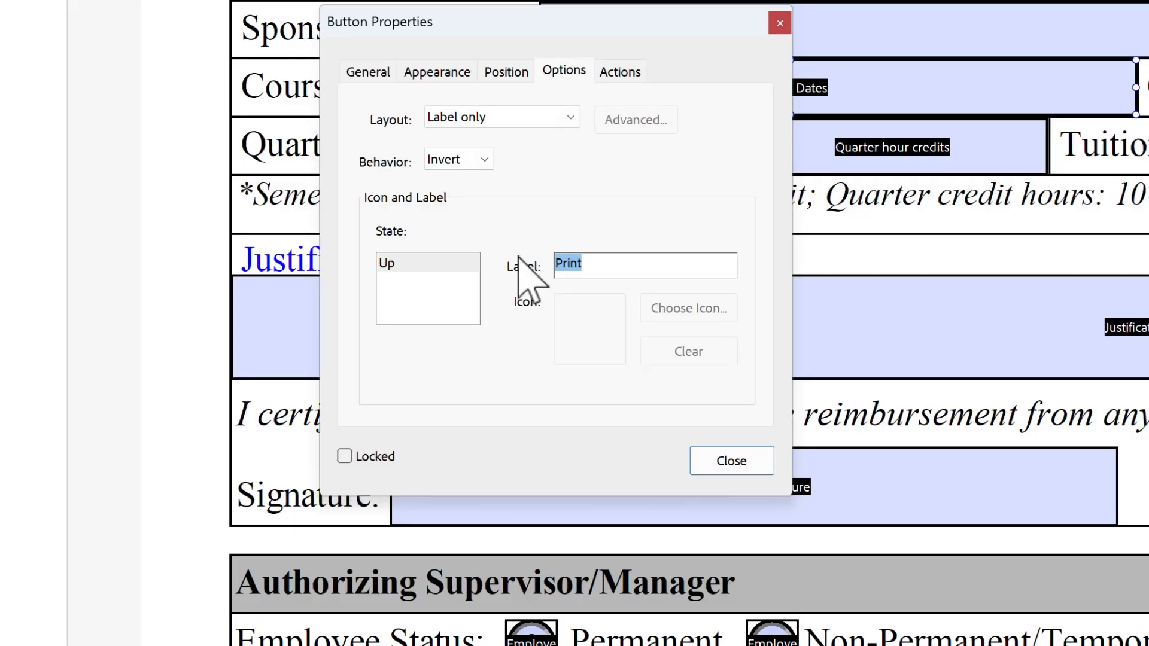
text(Rese)
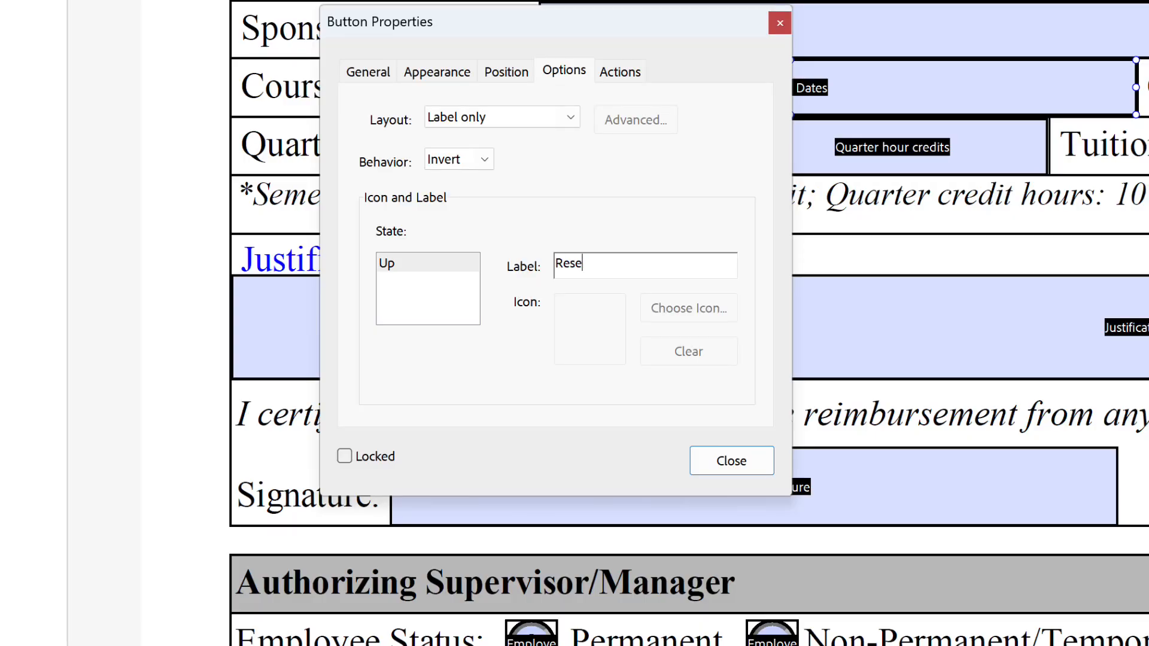
text(t)
key(Tab)
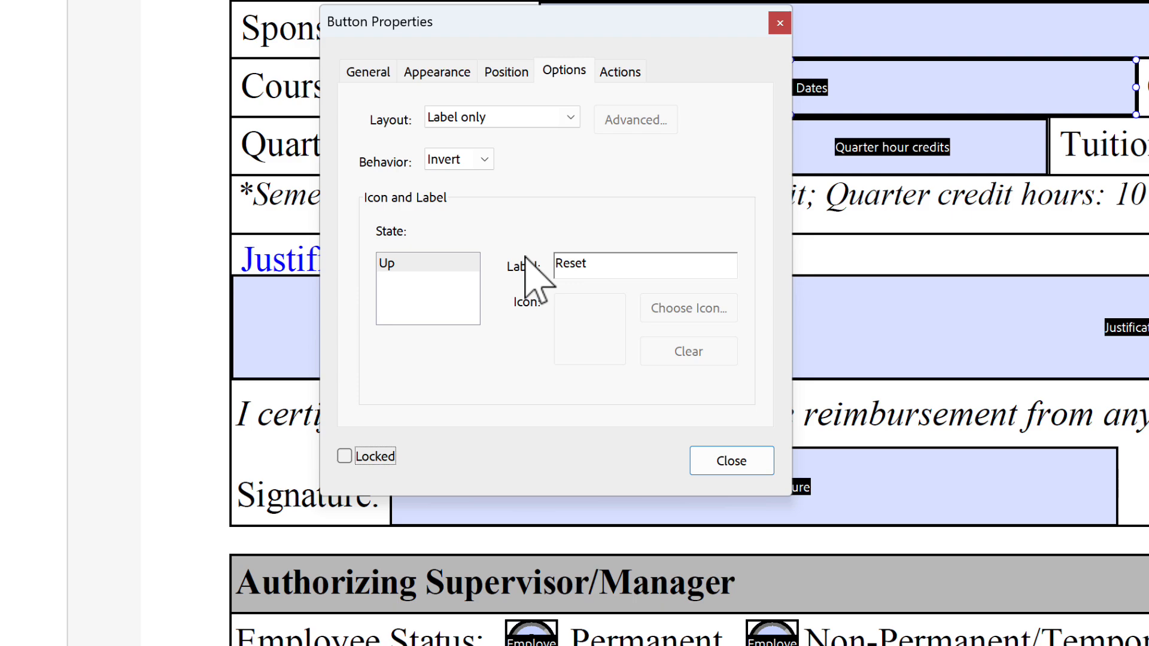
Name the duplicated button Reset and set its tooltip to "Press to reset the form"
click(367, 72)
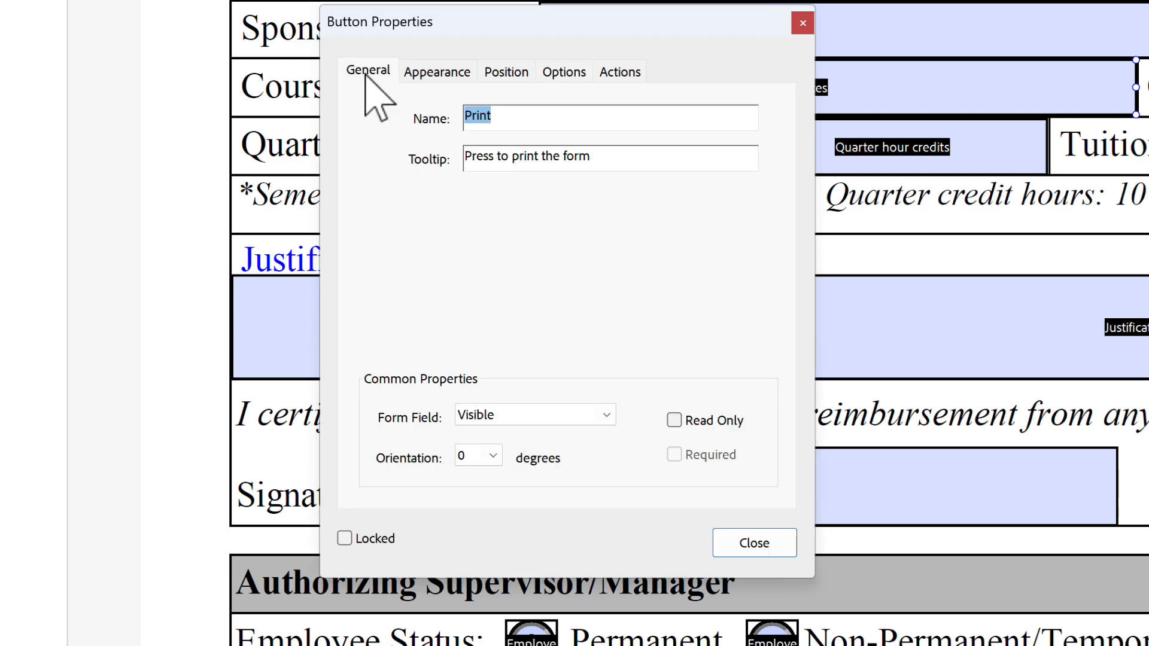
text(Reset)
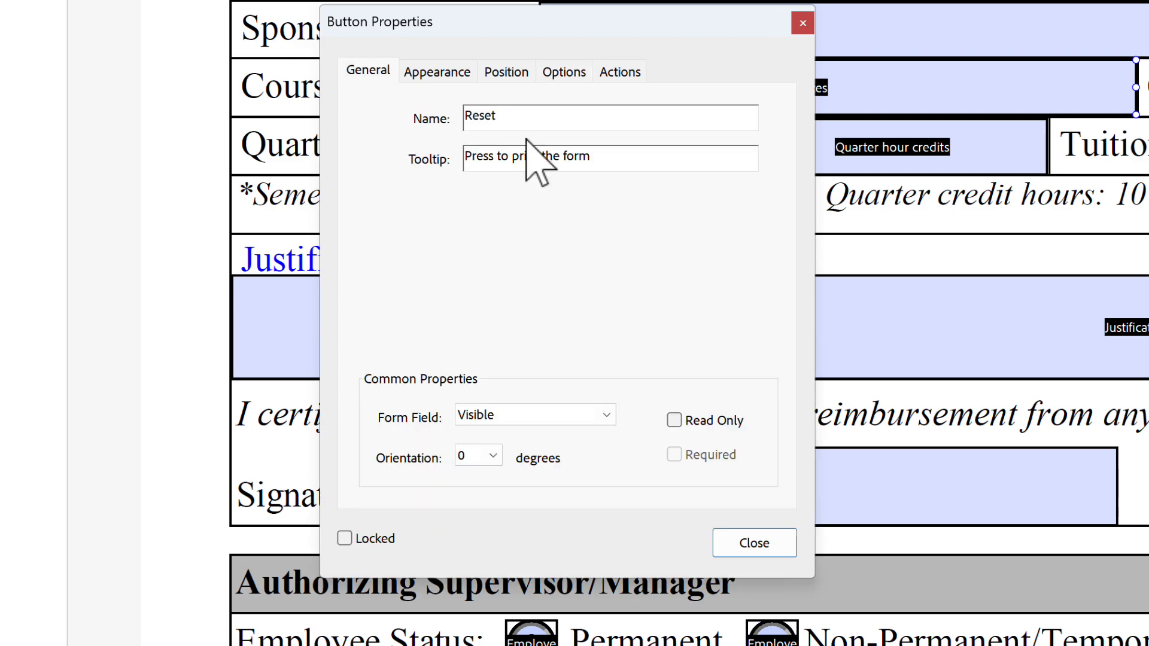
key(Tab)
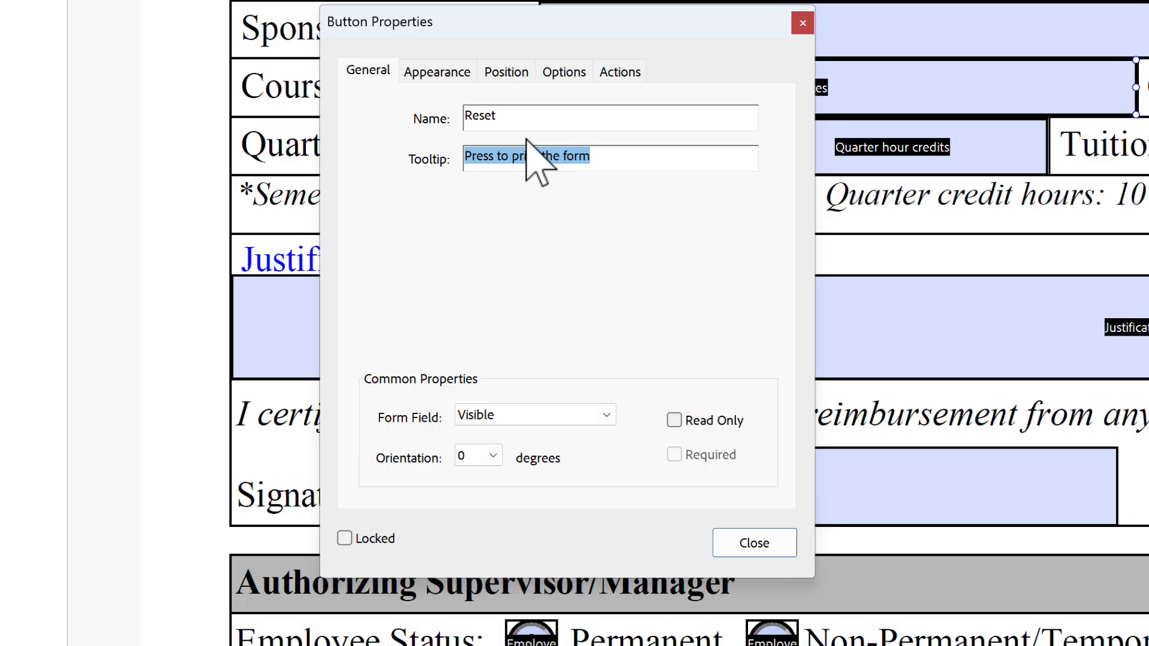
text(Press to )
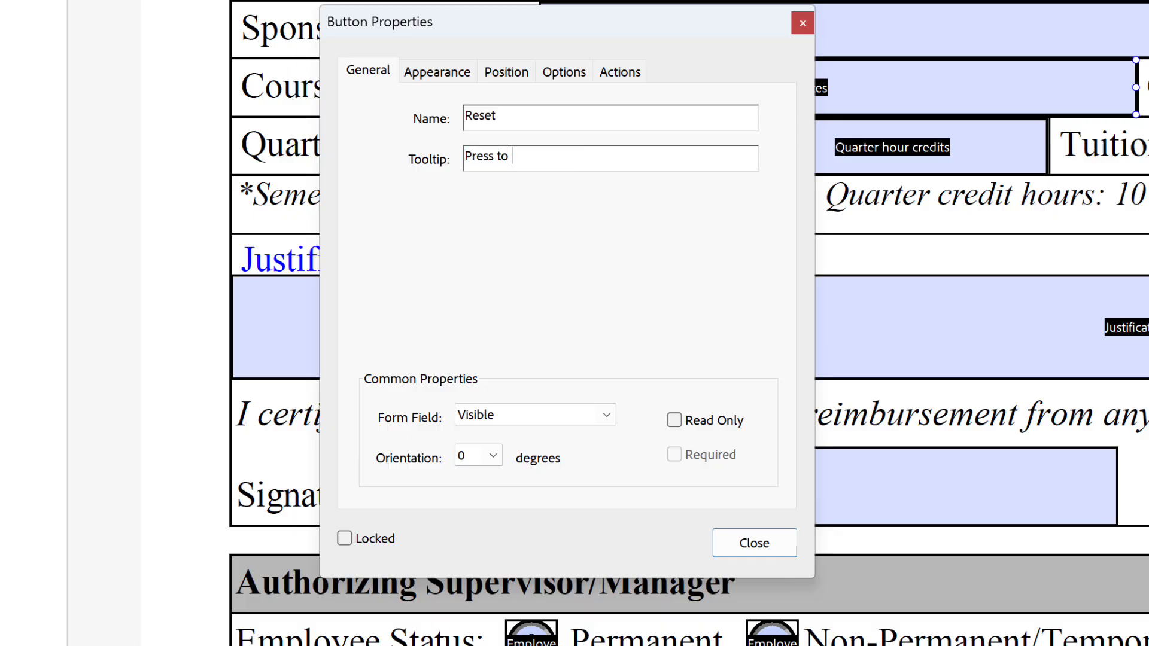
text(reset the form)
key(Tab)
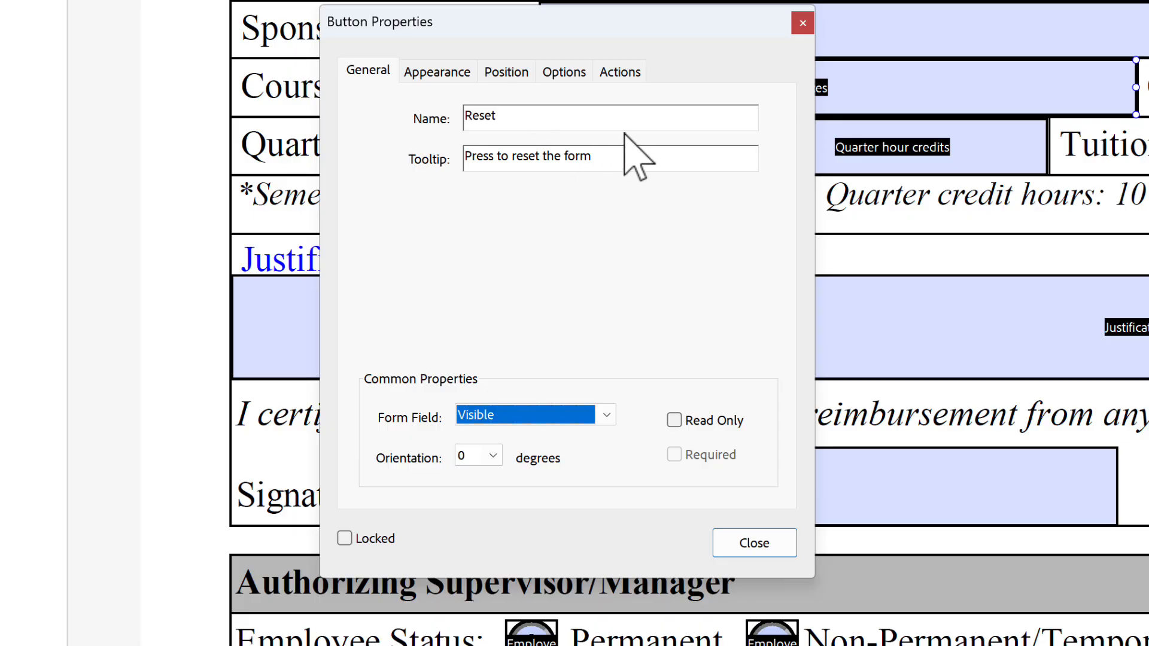
Delete the inherited Mouse Up print action from the Reset button
click(620, 72)
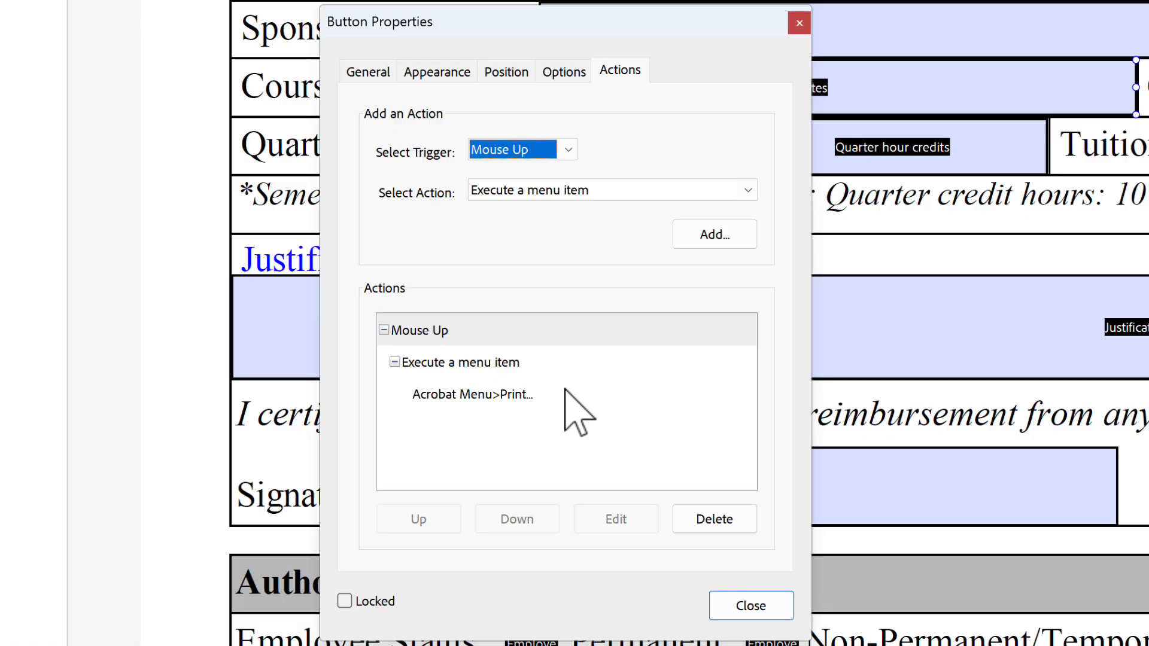
click(486, 331)
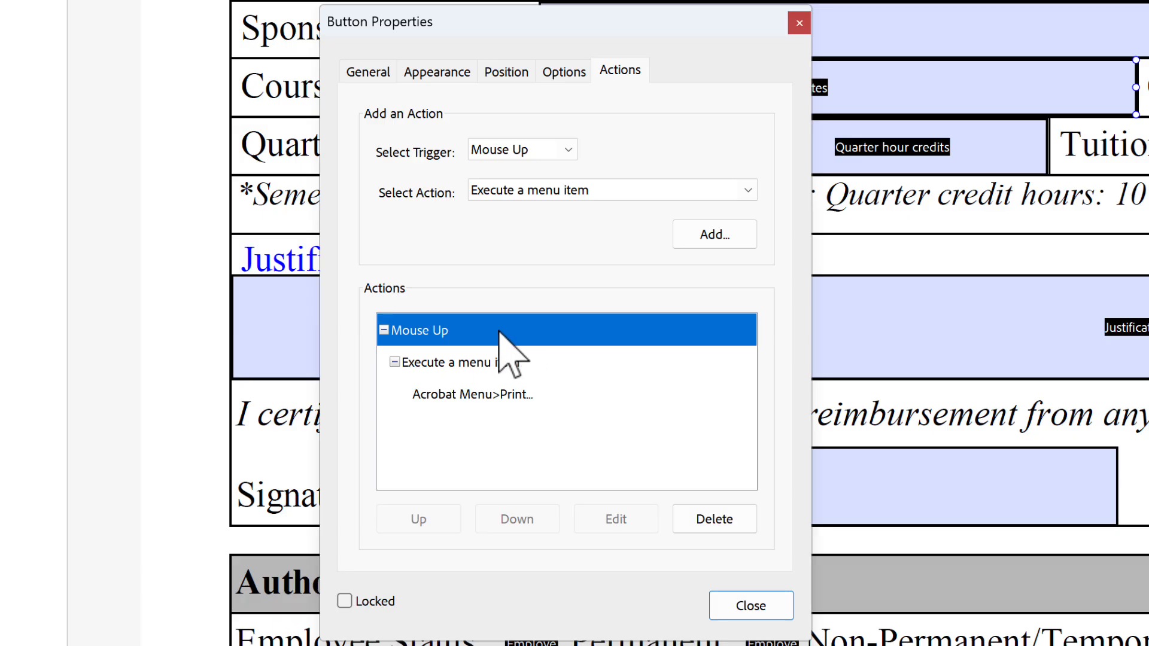
click(714, 519)
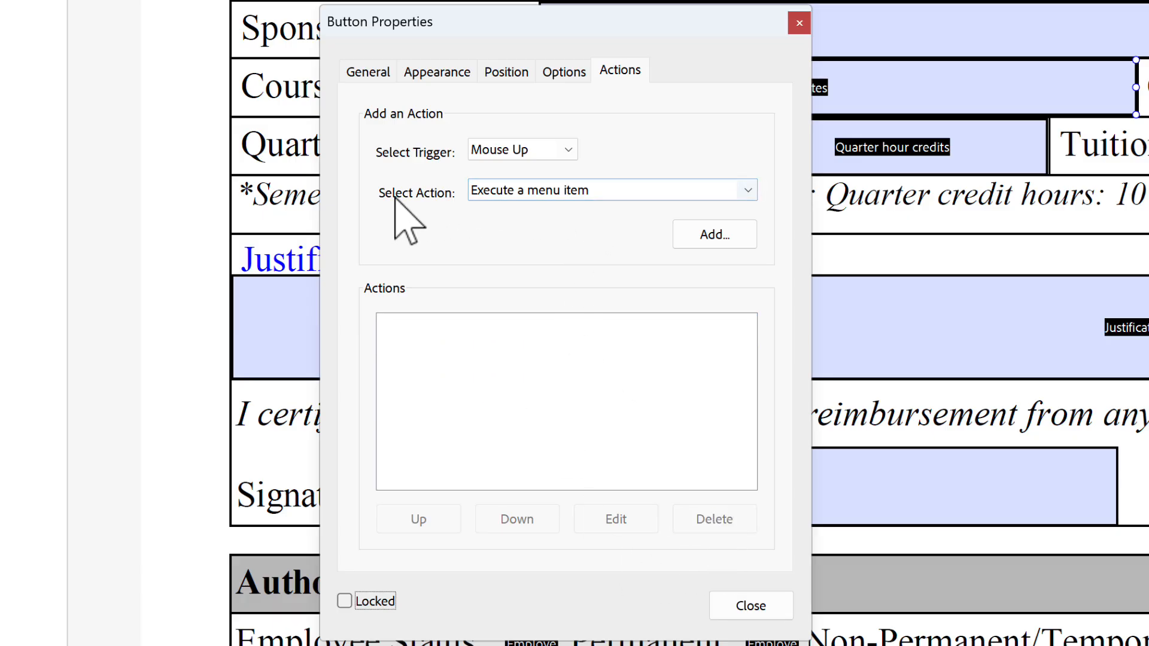
Add the Reset a form action to the Reset button for the Mouse Up trigger
click(748, 191)
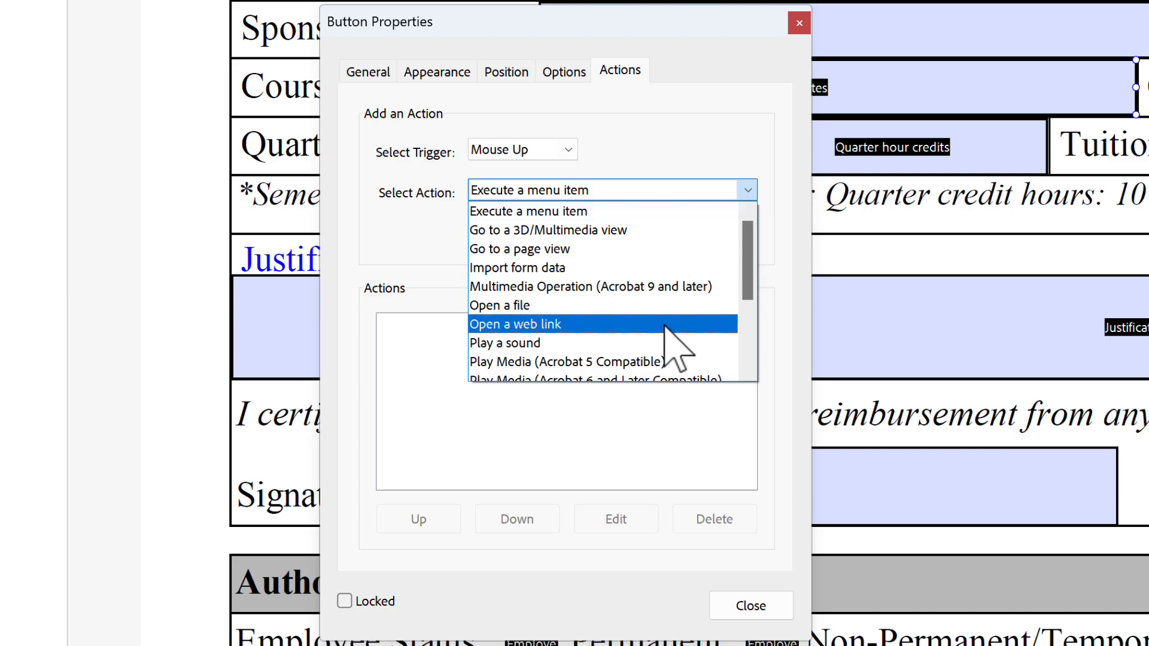
scroll(661, 329, down, 2)
scroll(660, 330, down, 2)
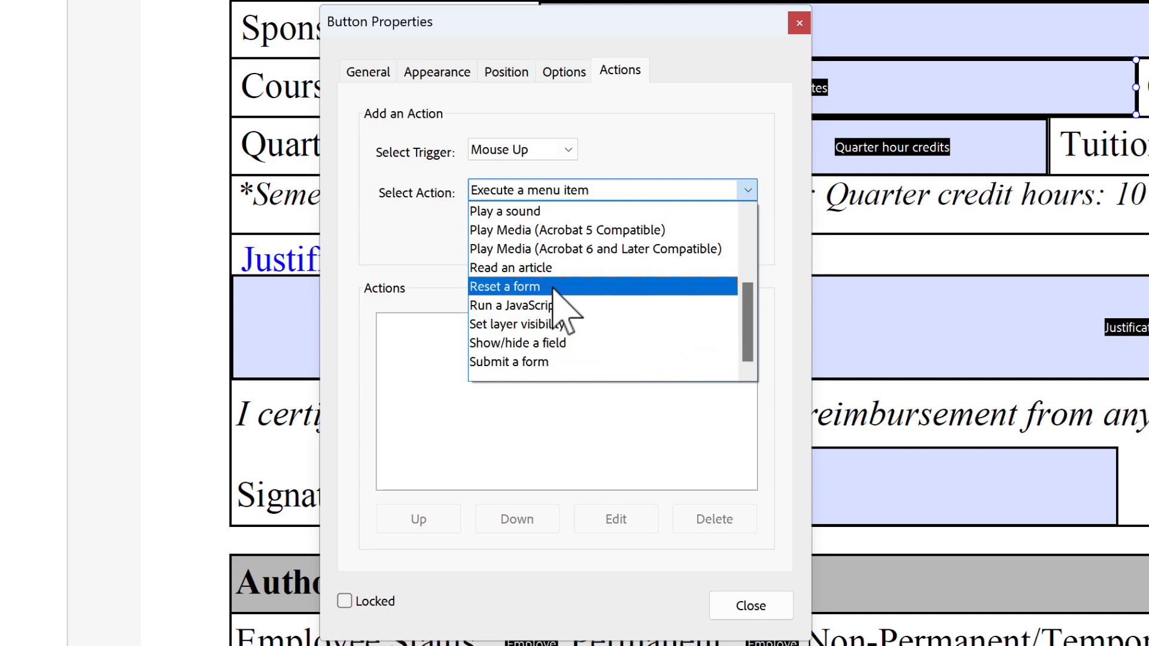
click(537, 287)
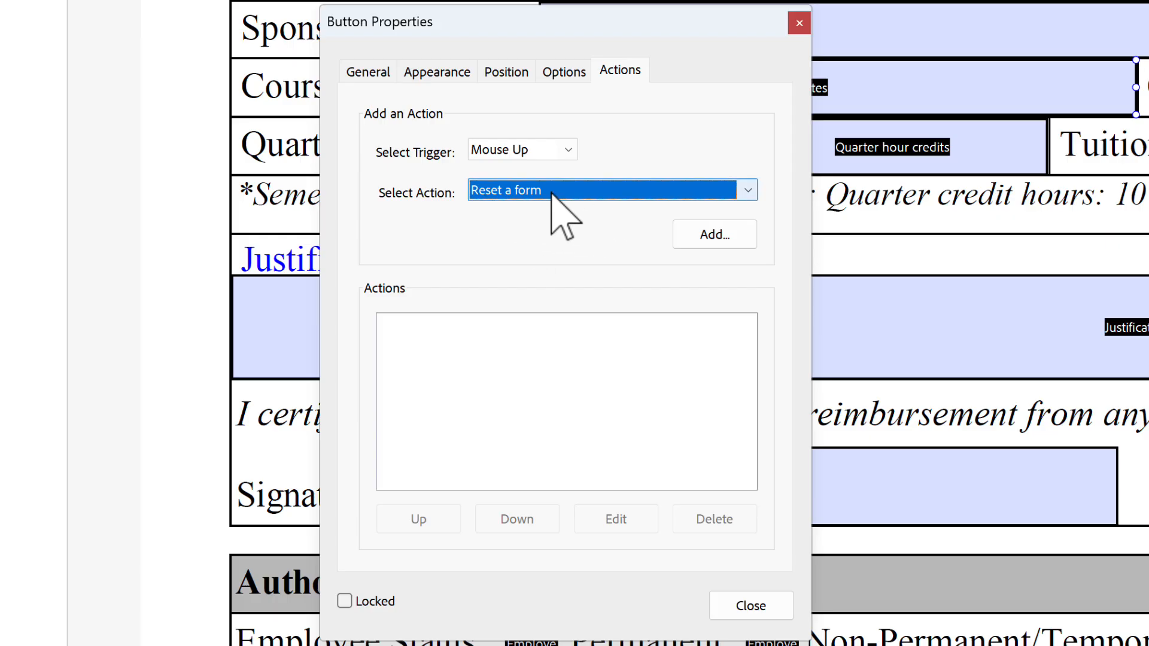
click(717, 238)
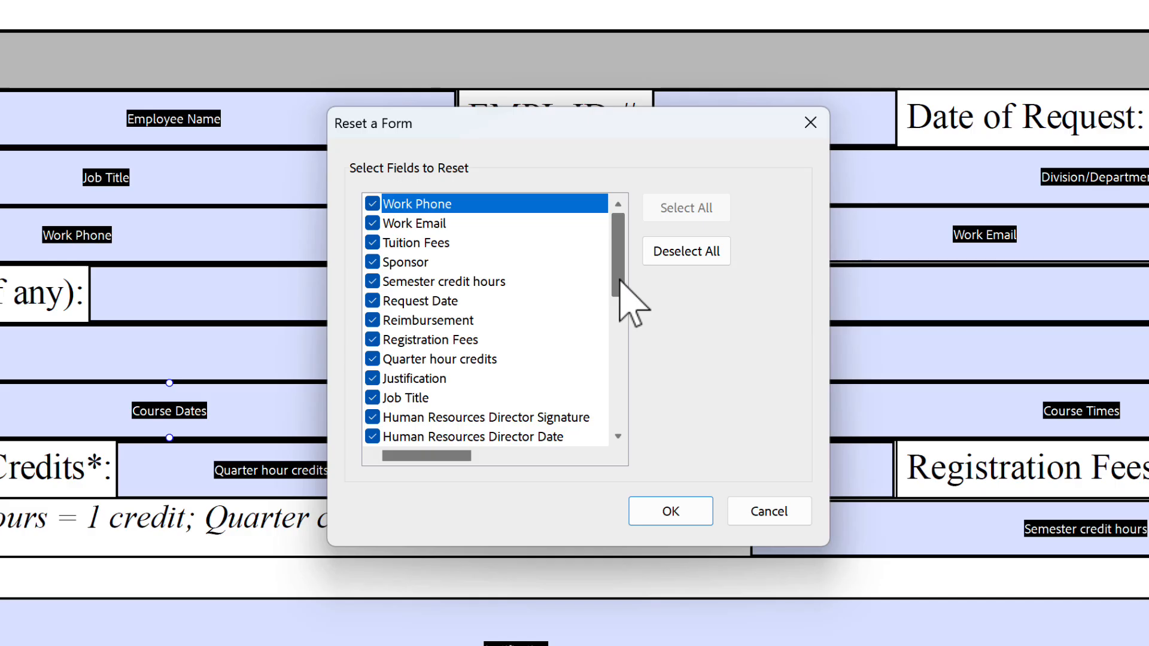
Select all form fields for the reset action, confirm the selection and close the button's properties
click(695, 253)
drag(618, 257, 610, 417)
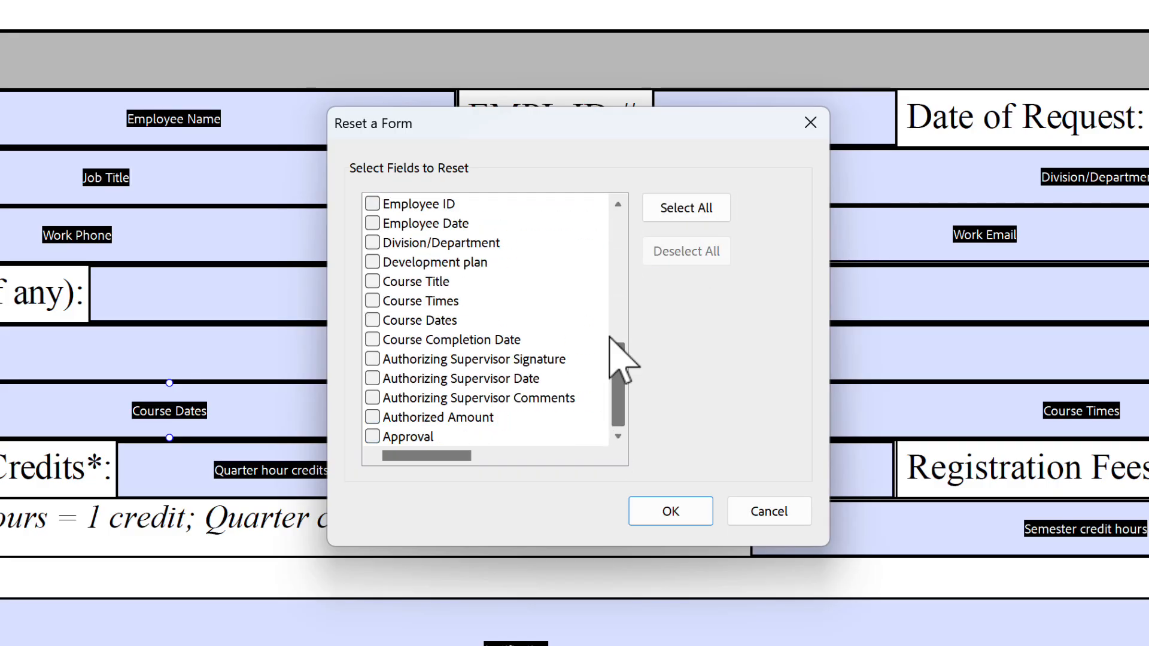
drag(615, 347, 609, 192)
click(706, 209)
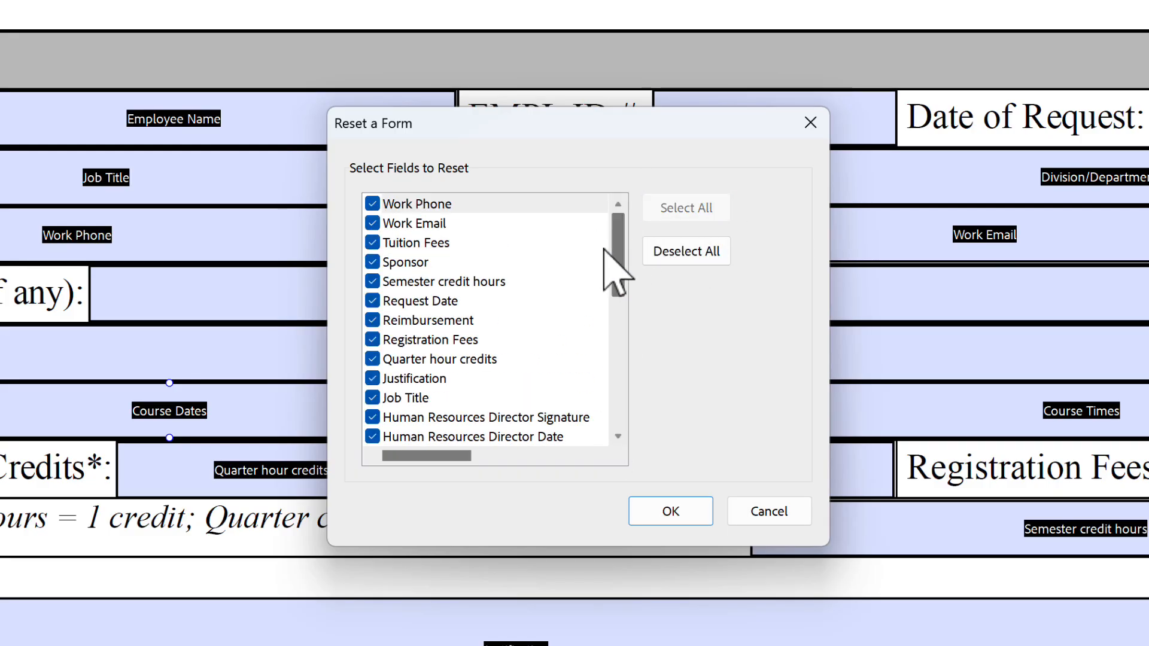
drag(618, 264, 612, 222)
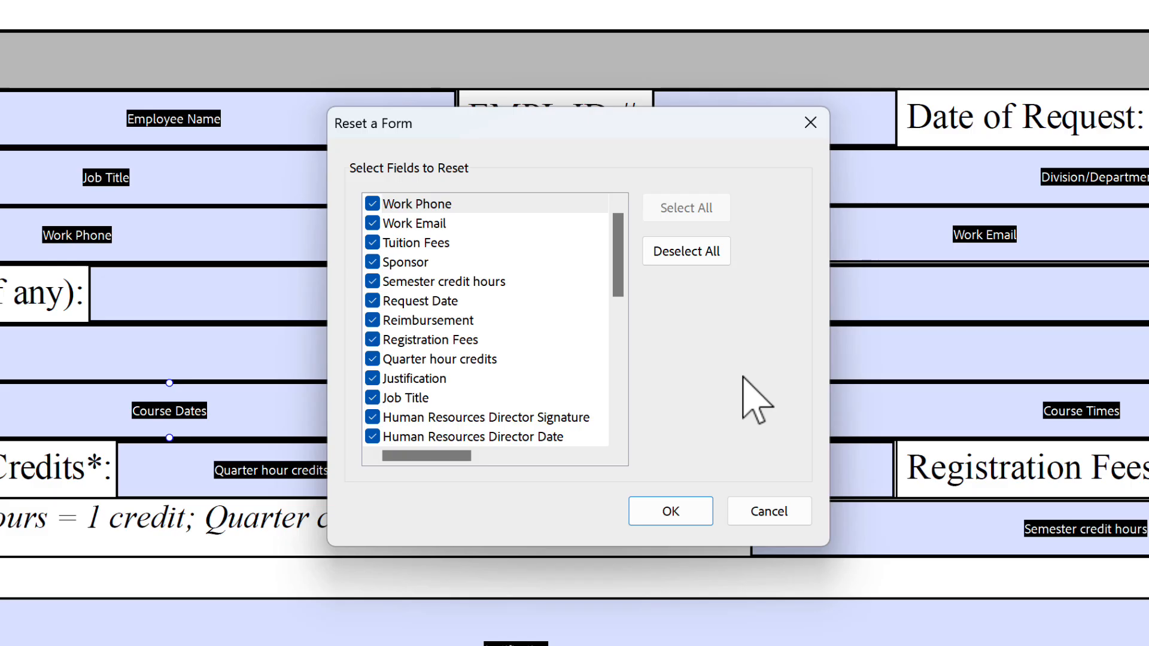
click(665, 506)
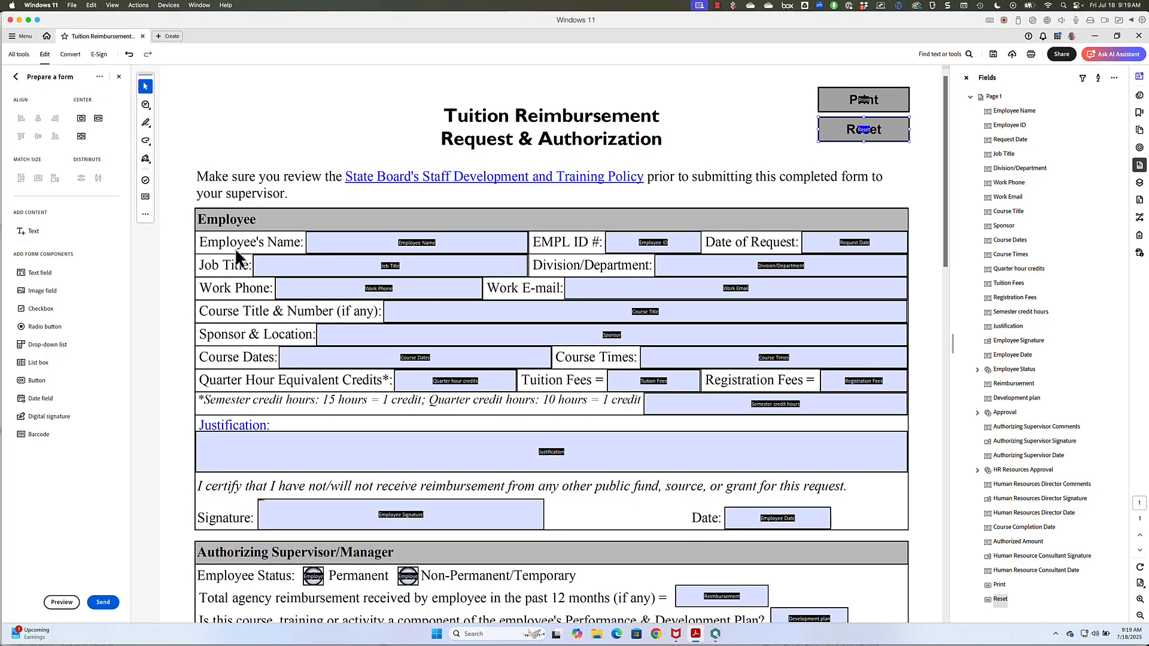
Leave form editing and save the Tuition Reimbursement form
click(118, 76)
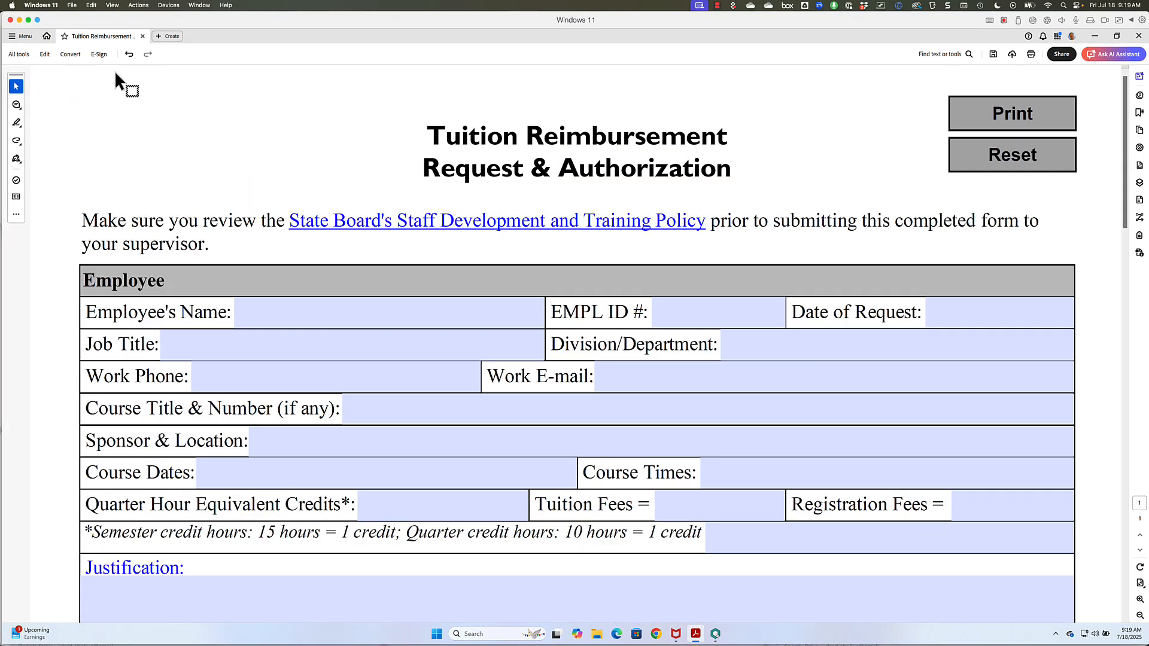
click(992, 54)
Fill in the employee's name and employee ID, and enter 7/18/2025 as the date of request
click(324, 315)
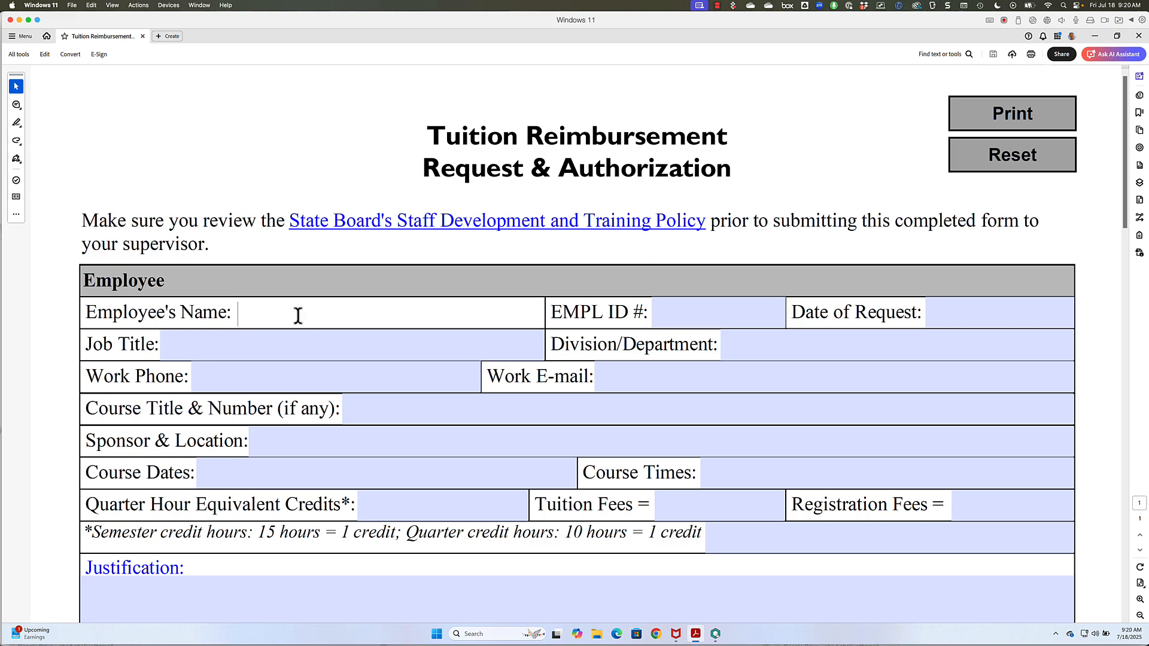
text(John Doe)
key(Tab)
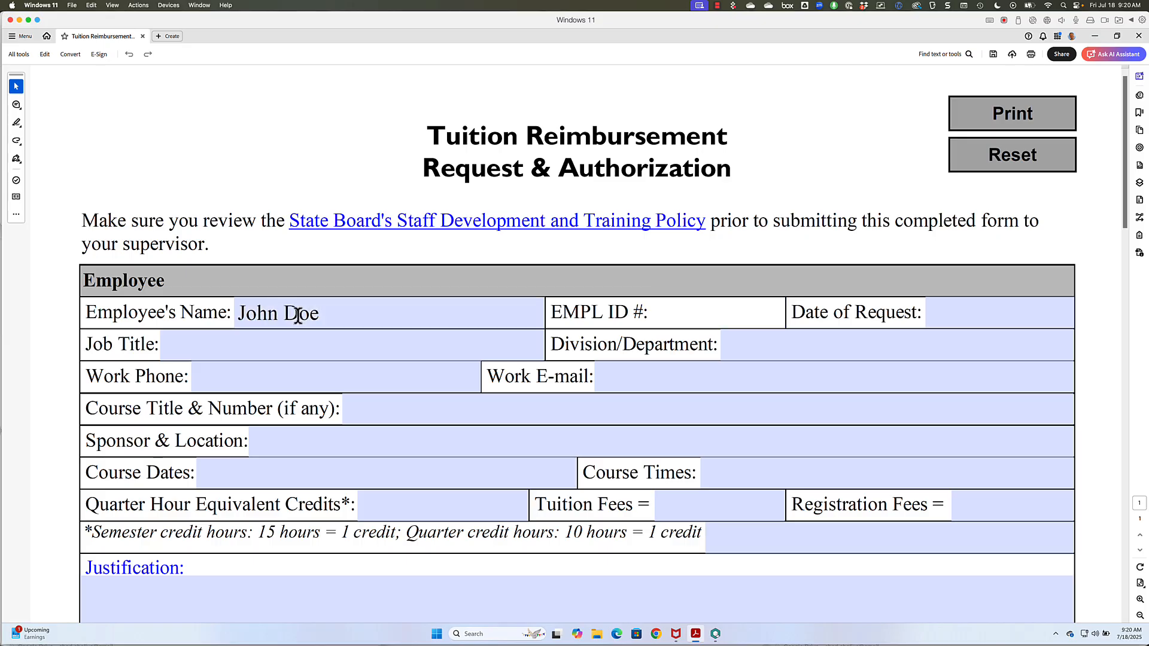
text(8675309)
key(Tab)
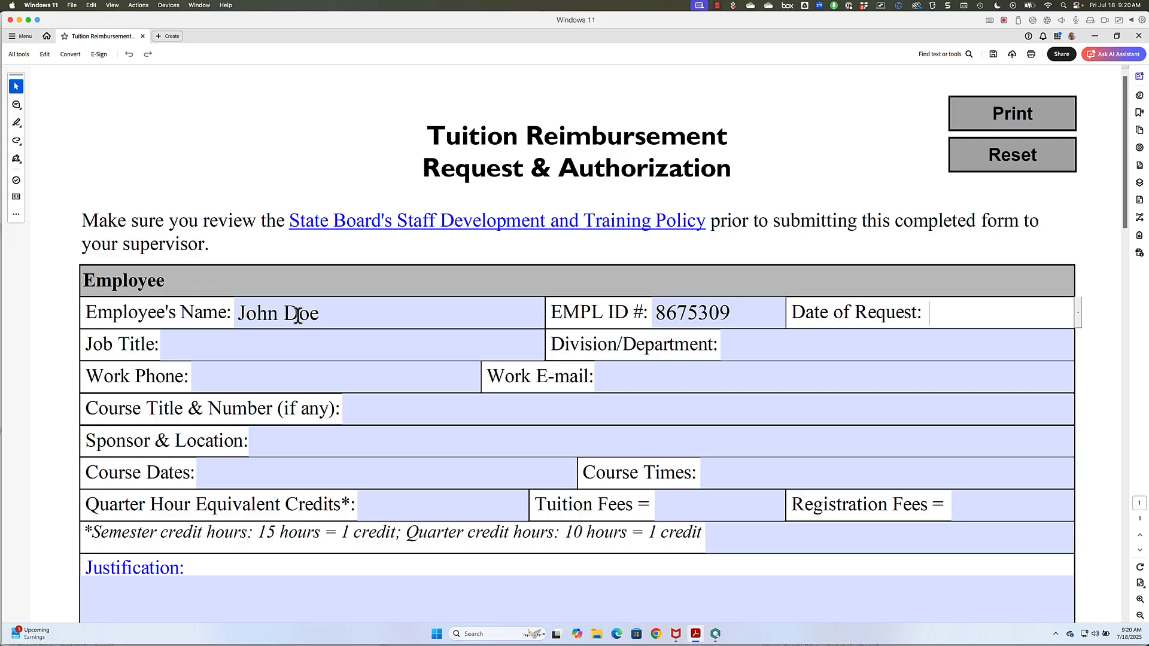
text(7/18/2025)
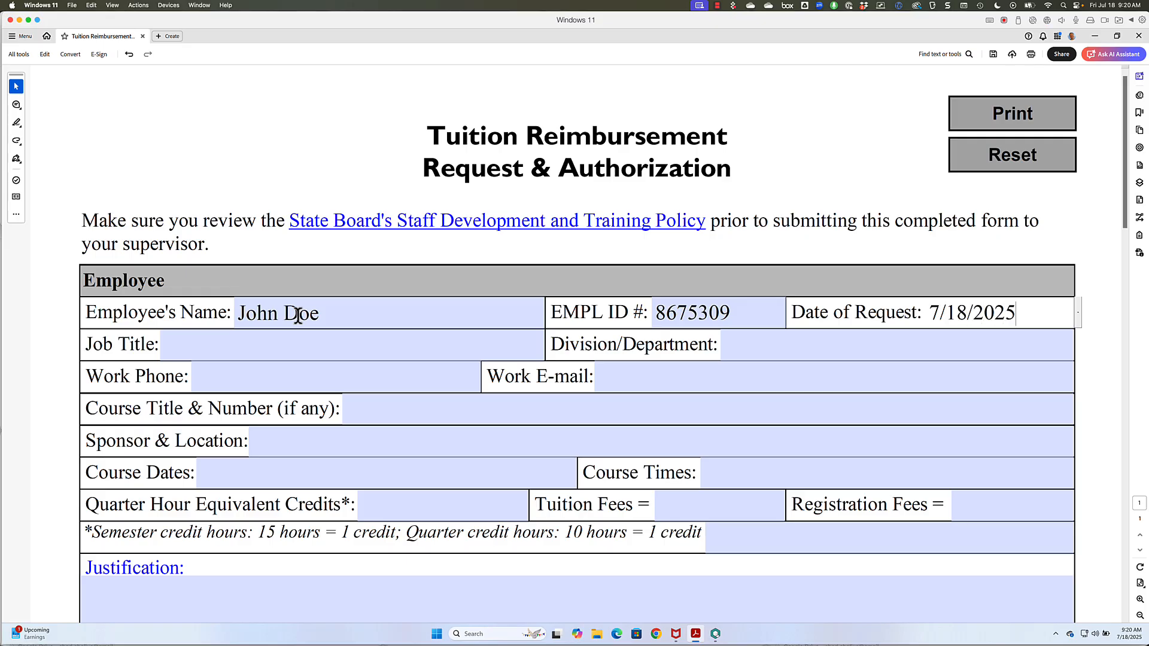
key(Tab)
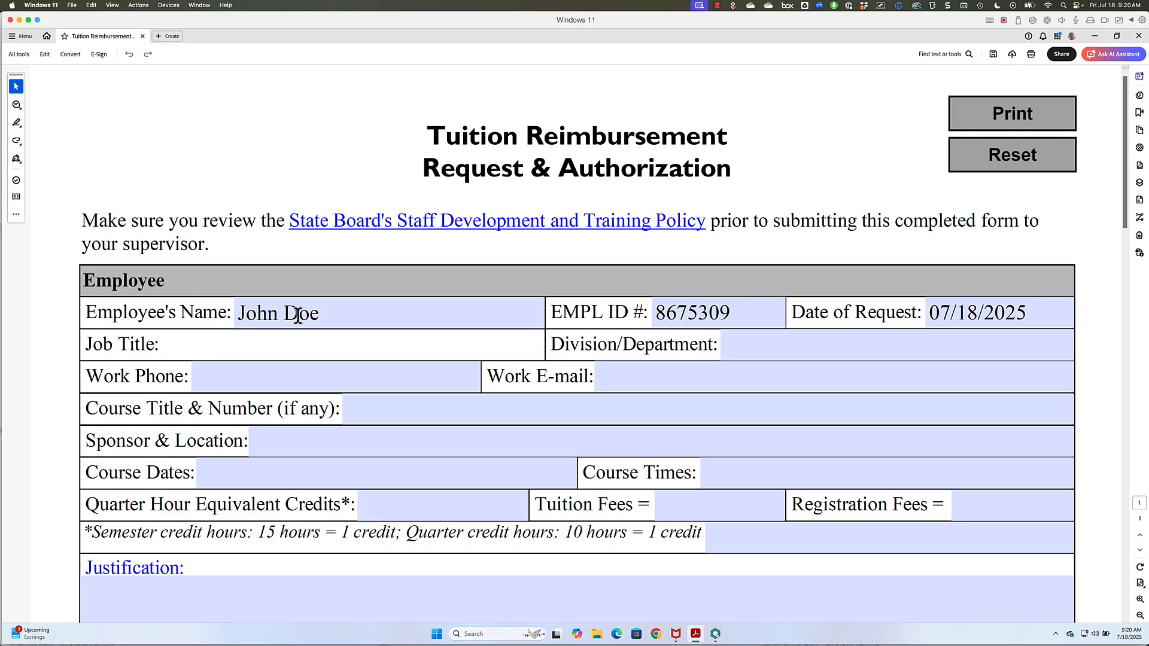
Enter Wizard as the job title and Wizard Department as the division/department
text(Wizard)
key(Tab)
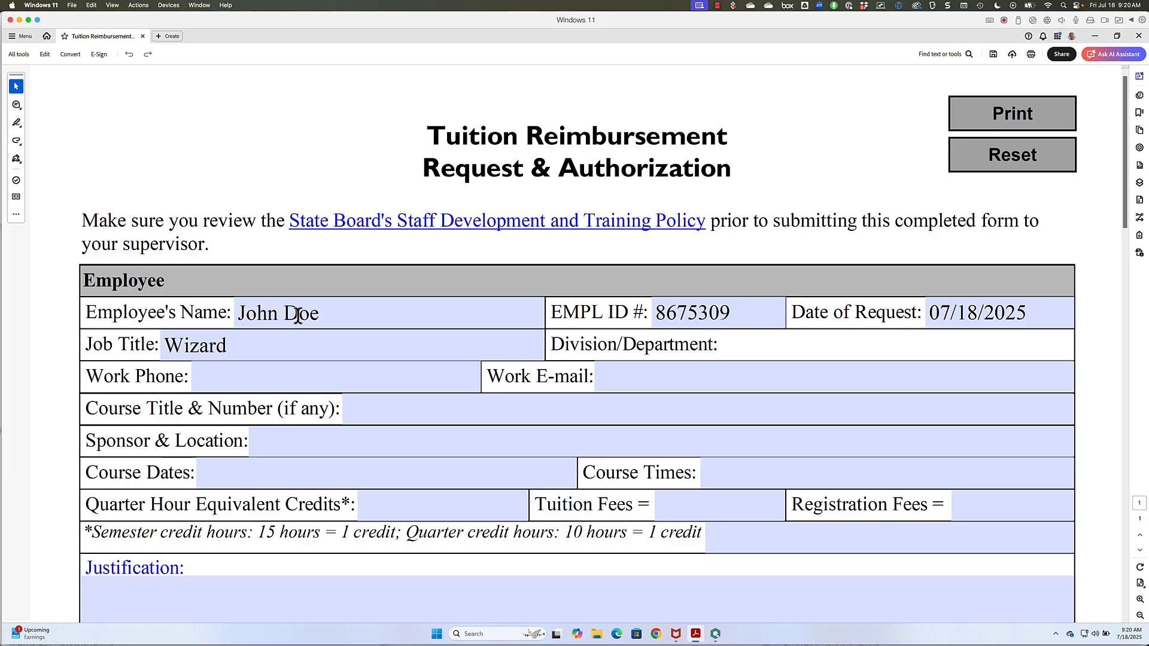
text(Wizard D)
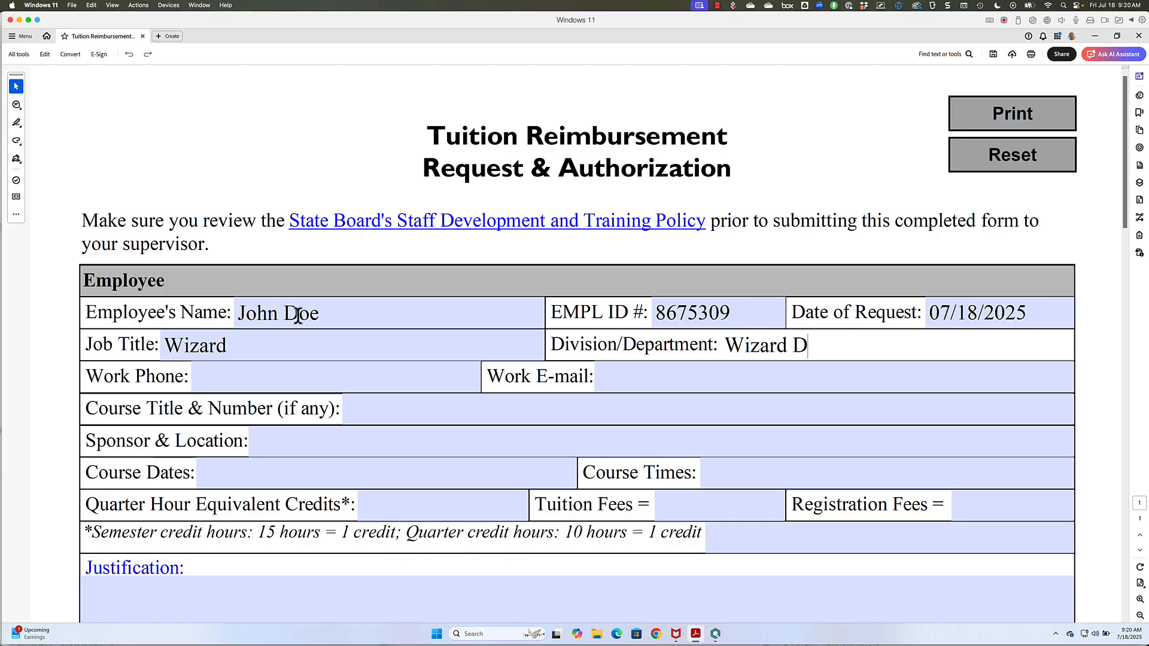
text(epartment)
key(Tab)
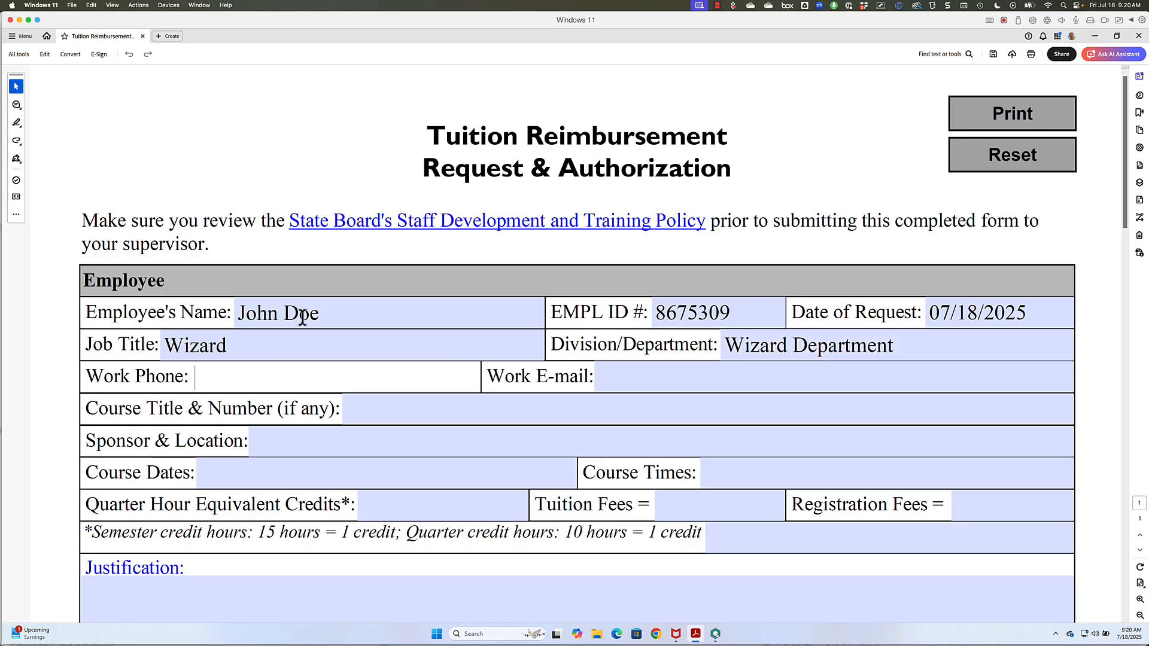
Test the Reset button on the filled-in form, and test the Print button, cancelling the print dialog
click(826, 176)
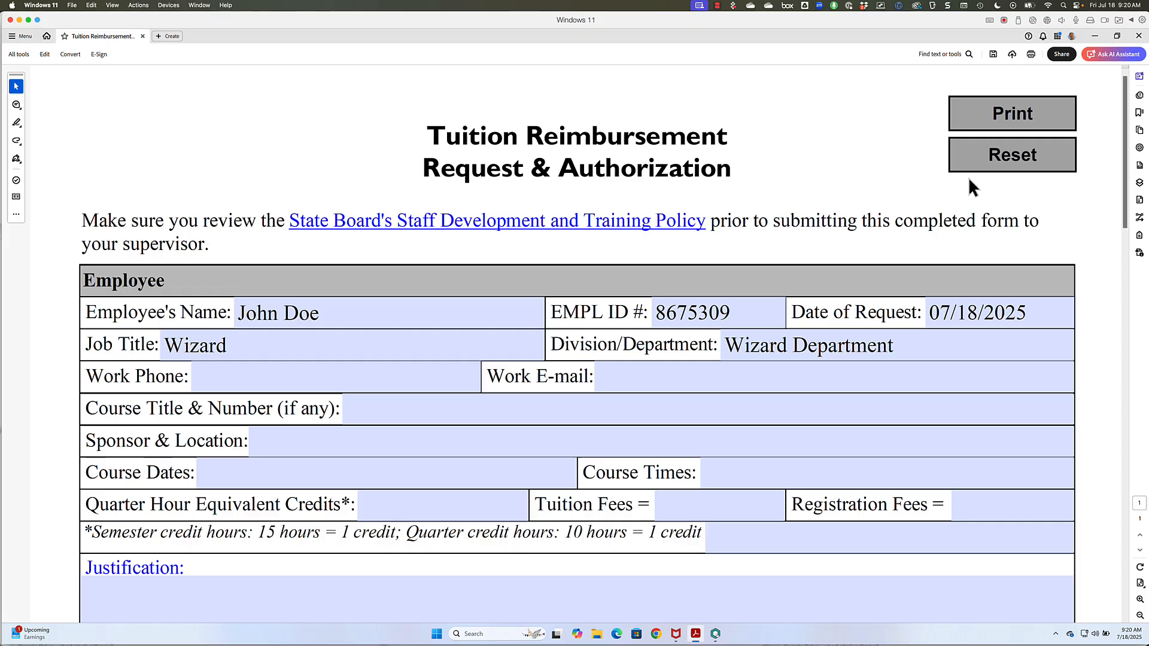
click(1013, 164)
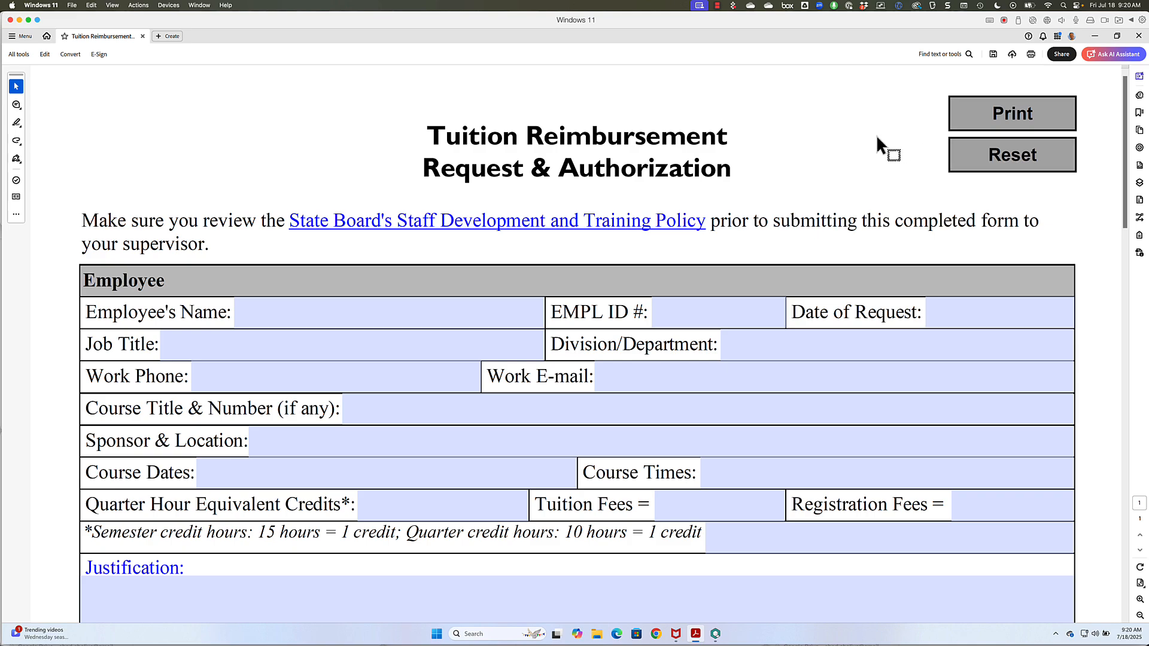
key(ctrl+0)
click(748, 84)
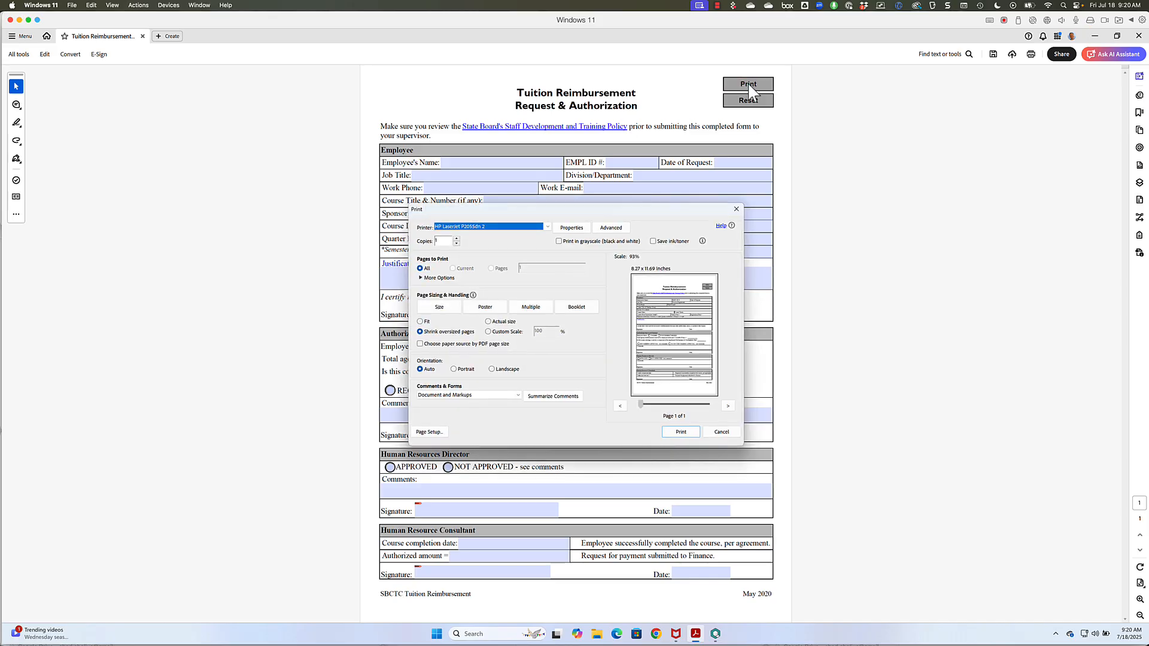
click(722, 432)
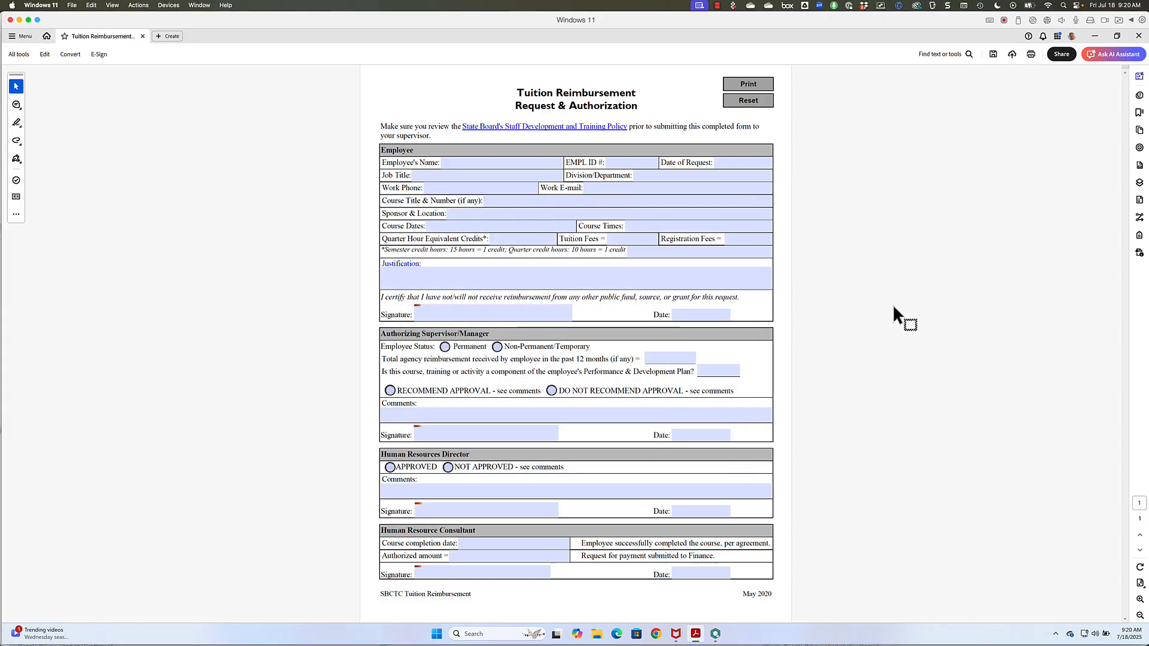
View the form's accessibility tag tree and close it again
click(1139, 237)
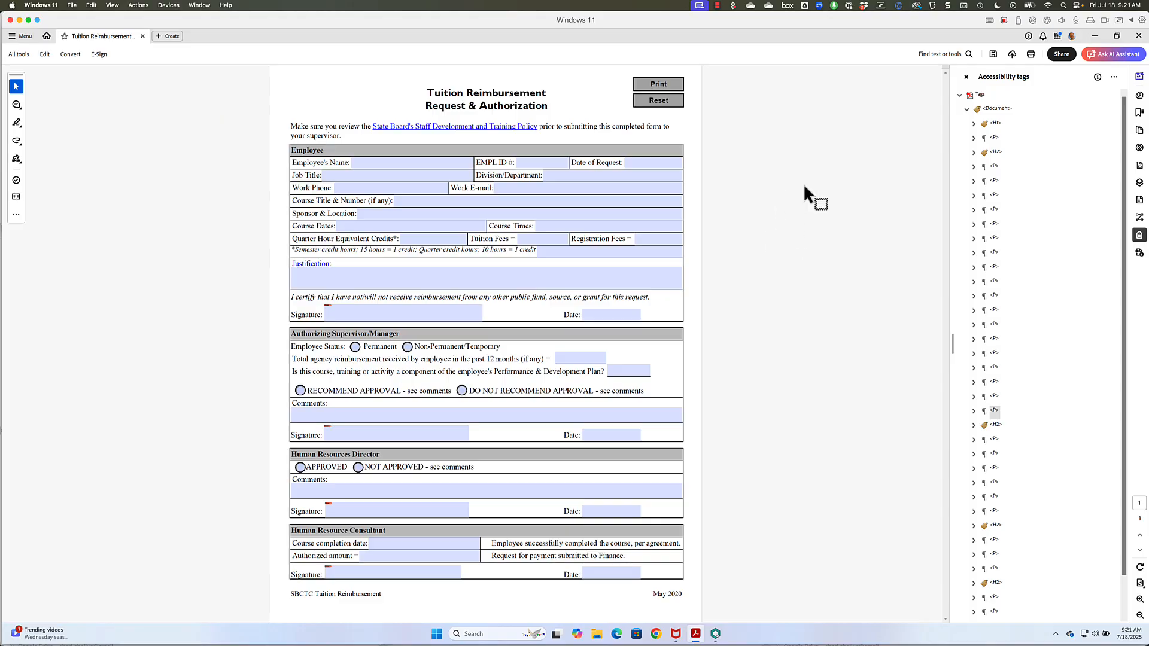
click(967, 77)
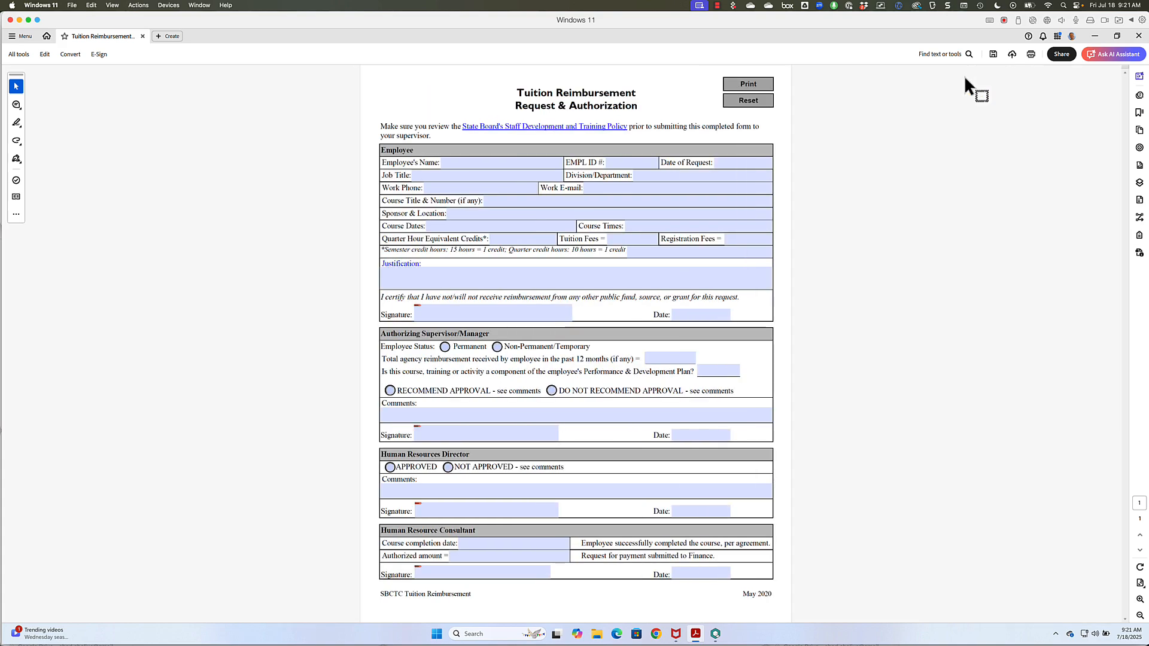